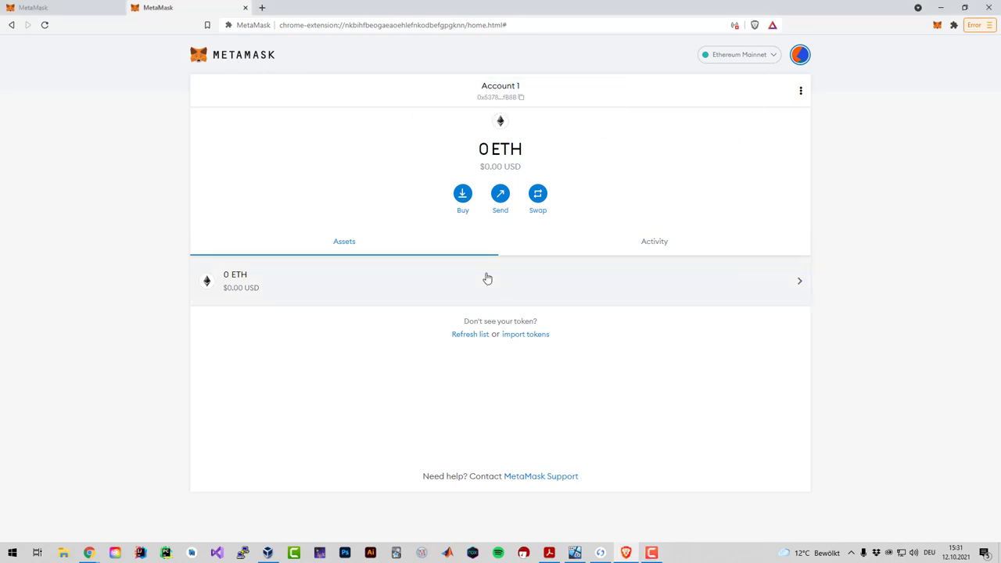
# - Switch to Ledger Live, search its app catalog for "song" and install the Songbird app on the Ledger Nano S
pyautogui.moveTo(603, 552)
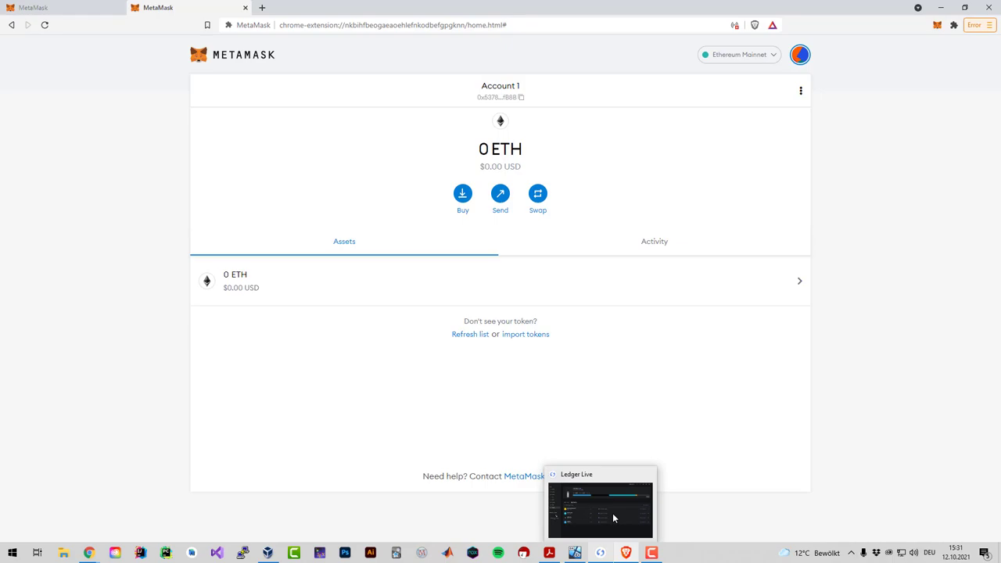
pyautogui.click(655, 520)
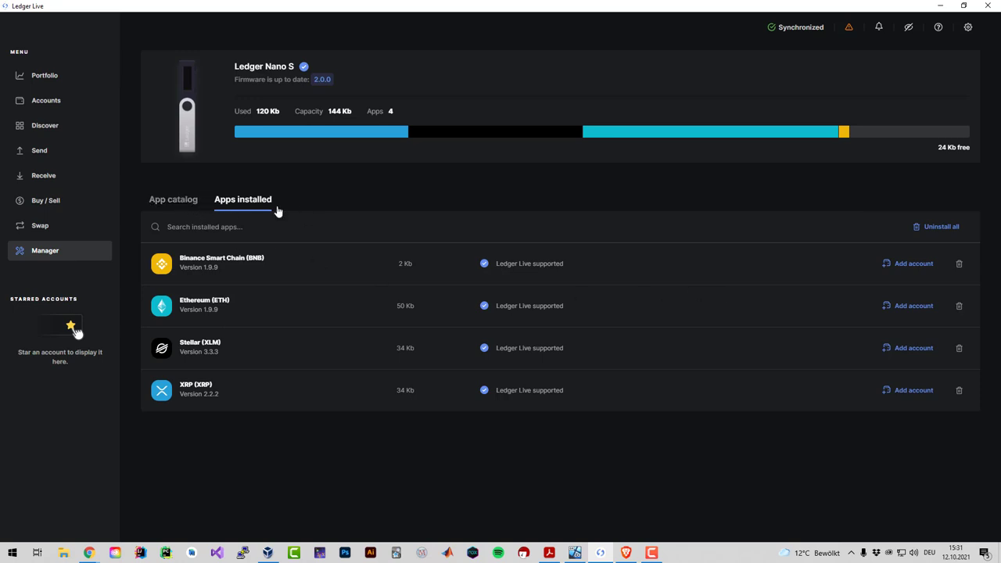
pyautogui.click(194, 201)
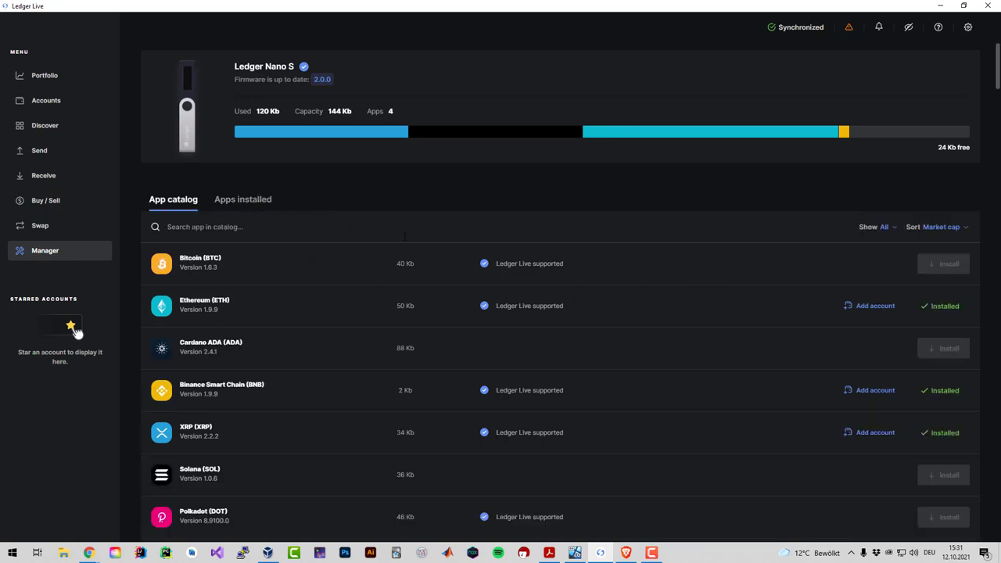
pyautogui.write('song')
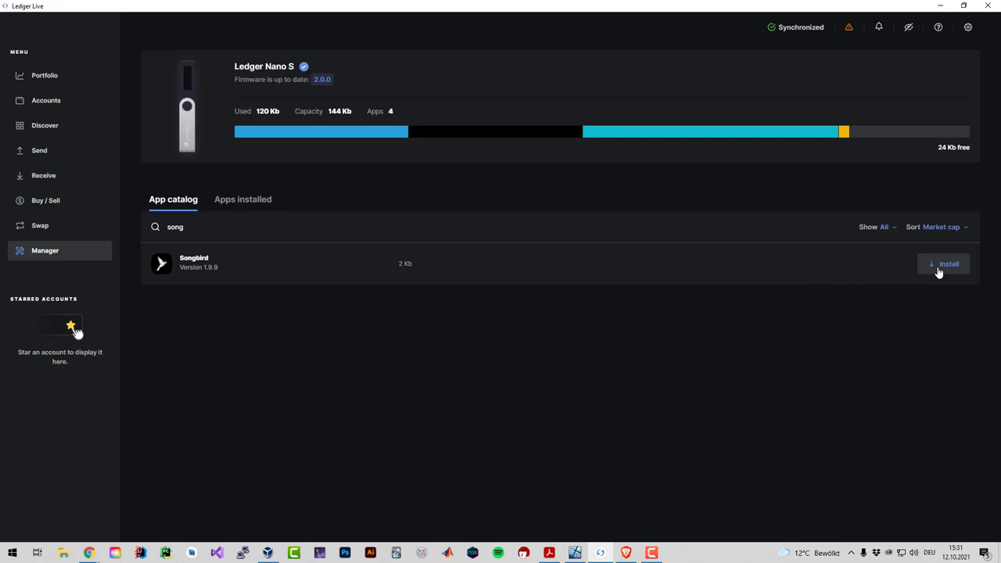
pyautogui.moveTo(561, 135)
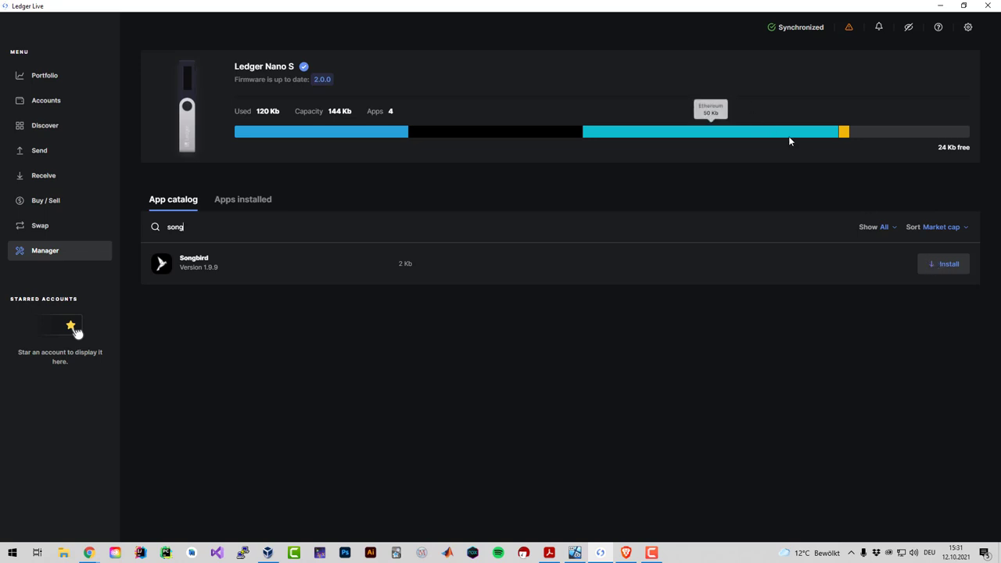
pyautogui.click(935, 265)
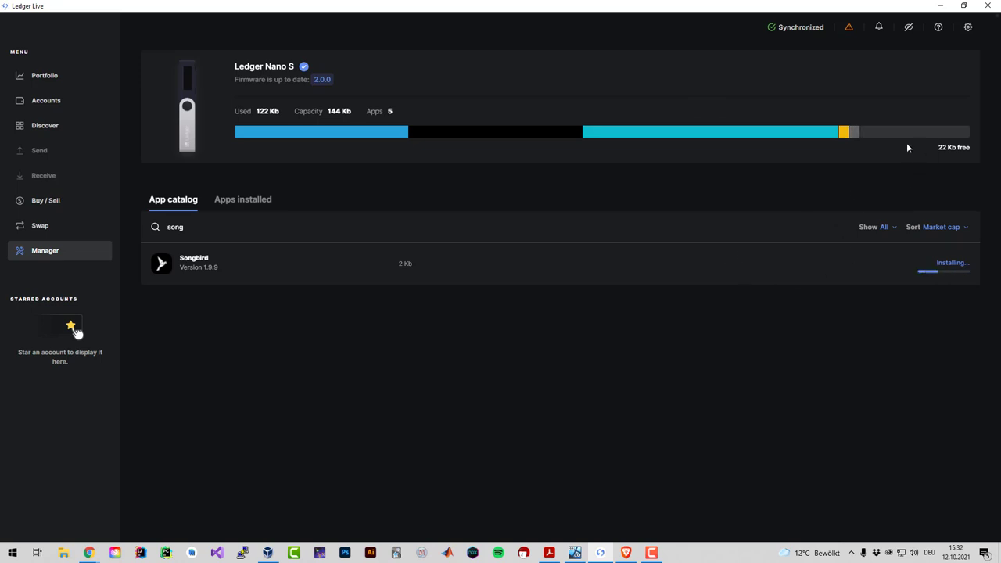
pyautogui.moveTo(855, 147)
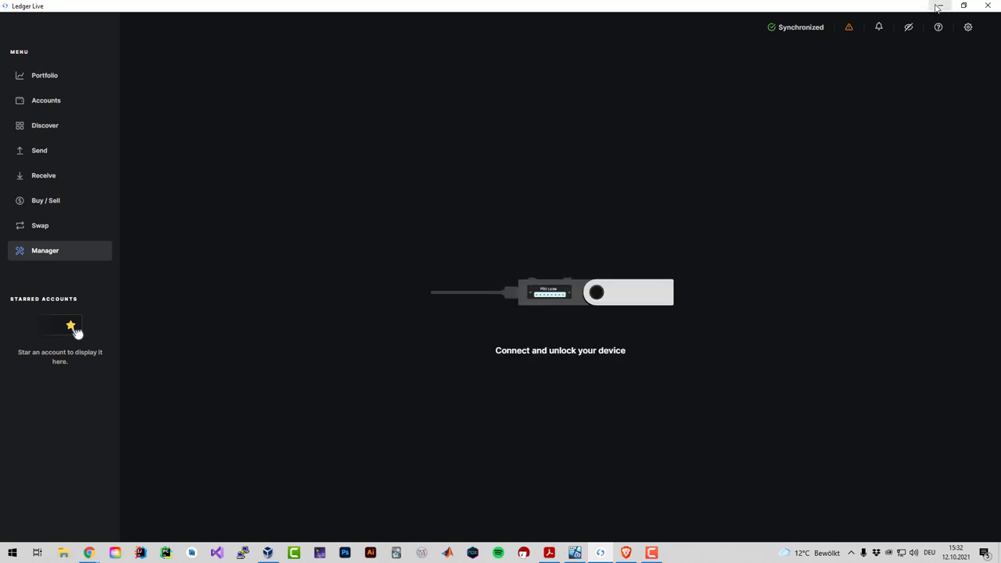
# - Close Ledger Live and return to the MetaMask page in the Brave browser
pyautogui.hotkey('alt', 'Tab')
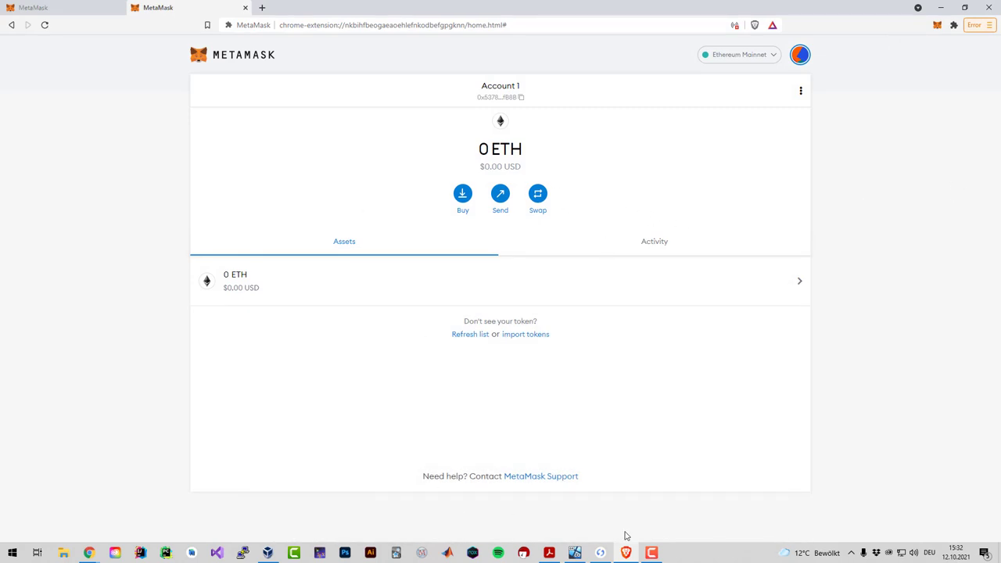
pyautogui.click(609, 551)
pyautogui.rightClick(608, 551)
pyautogui.click(598, 531)
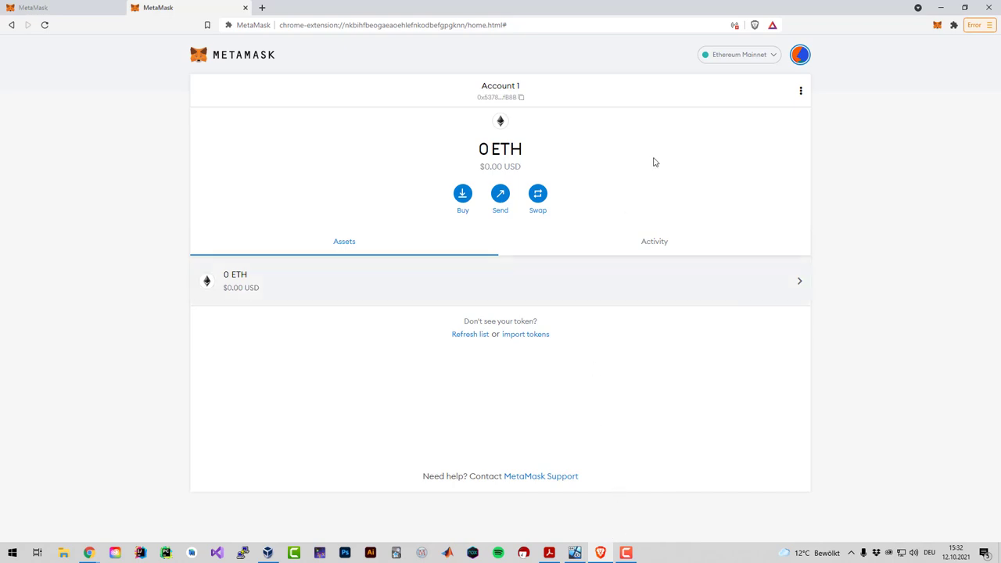
# - Dismiss the MetaMask account menu and load google.com in a new browser tab
pyautogui.click(802, 56)
pyautogui.click(561, 59)
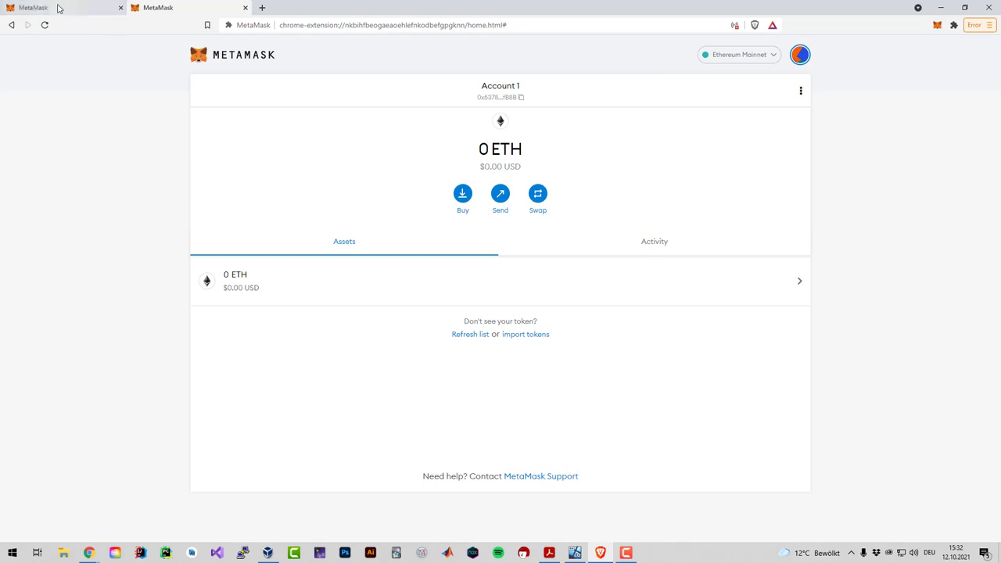
pyautogui.click(264, 8)
pyautogui.write('google.com')
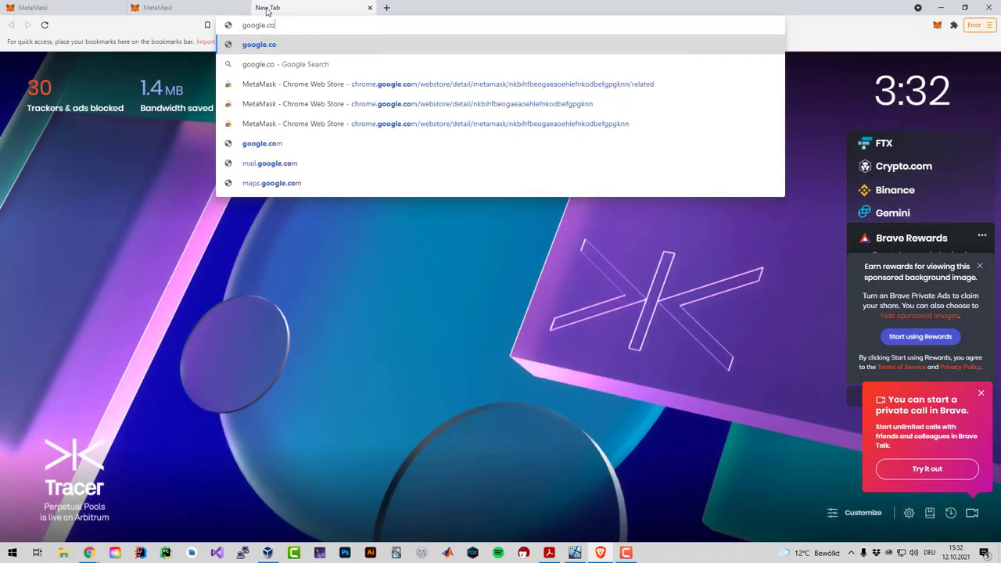
pyautogui.press('Return')
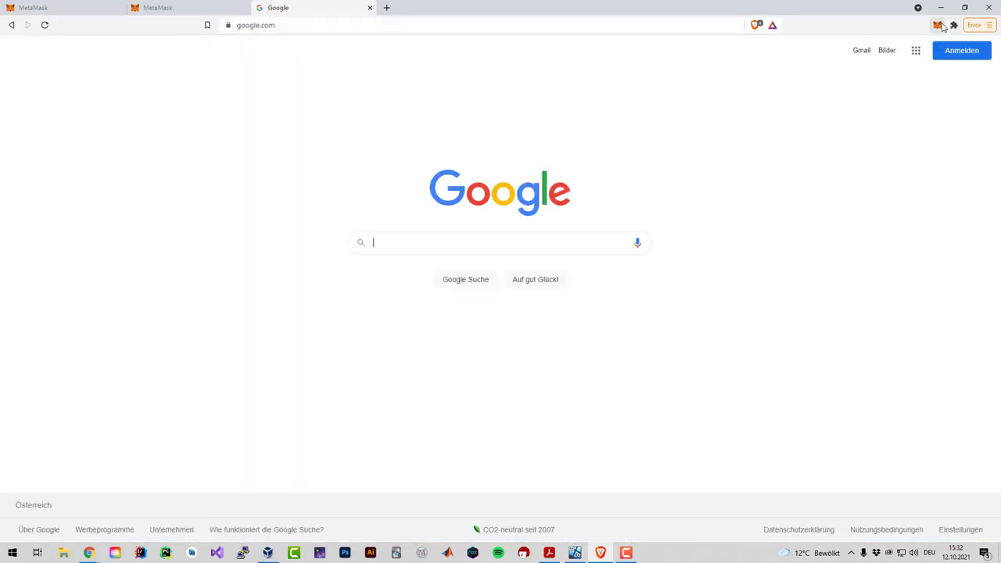
# - Start connecting a hardware wallet from the MetaMask extension's account options and choose Ledger as the device
pyautogui.click(938, 26)
pyautogui.click(919, 63)
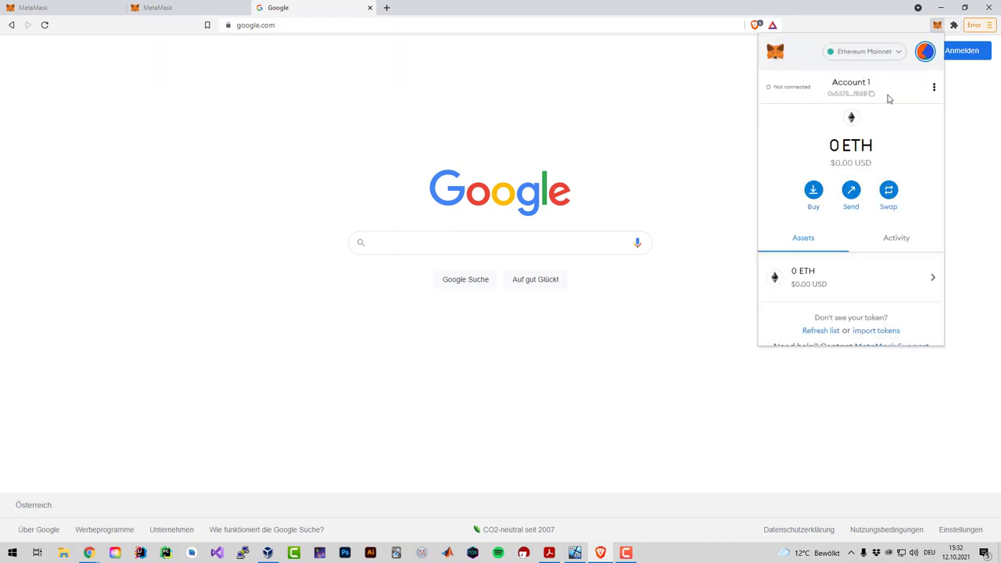
pyautogui.click(926, 51)
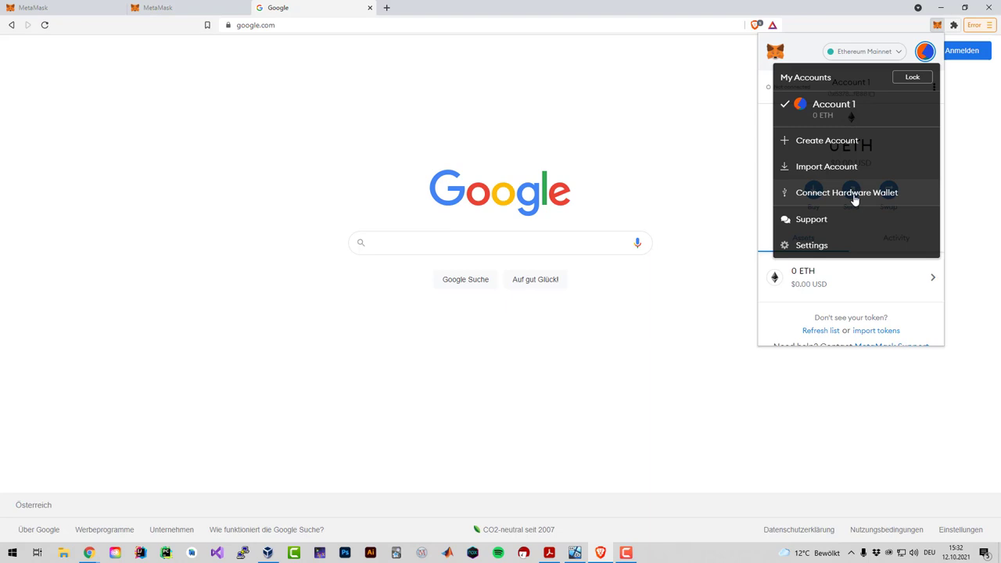
pyautogui.click(884, 199)
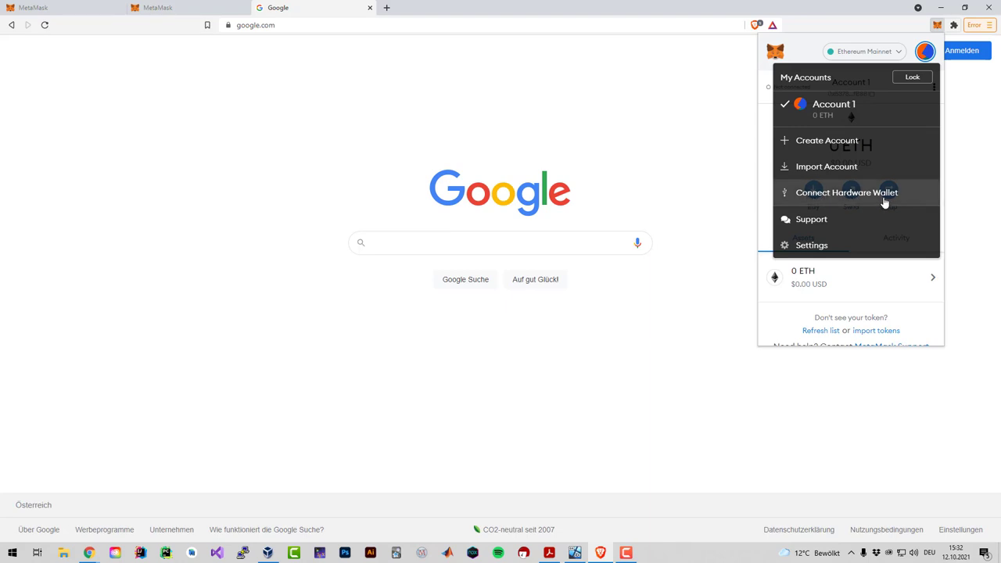
pyautogui.click(444, 175)
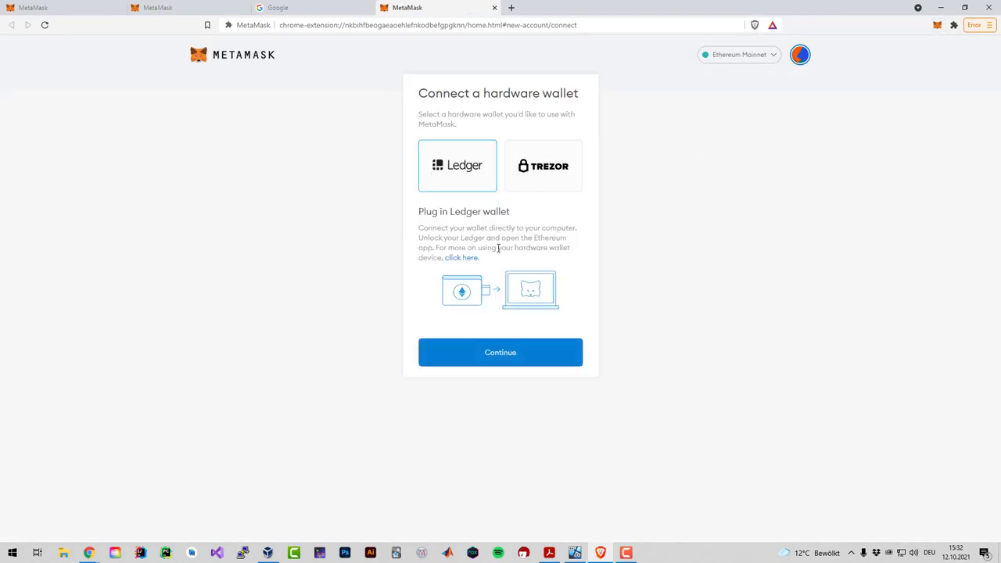
# - Try to connect the Ledger to MetaMask, cancelling the Windows Security prompt and retrying the connection
pyautogui.click(532, 349)
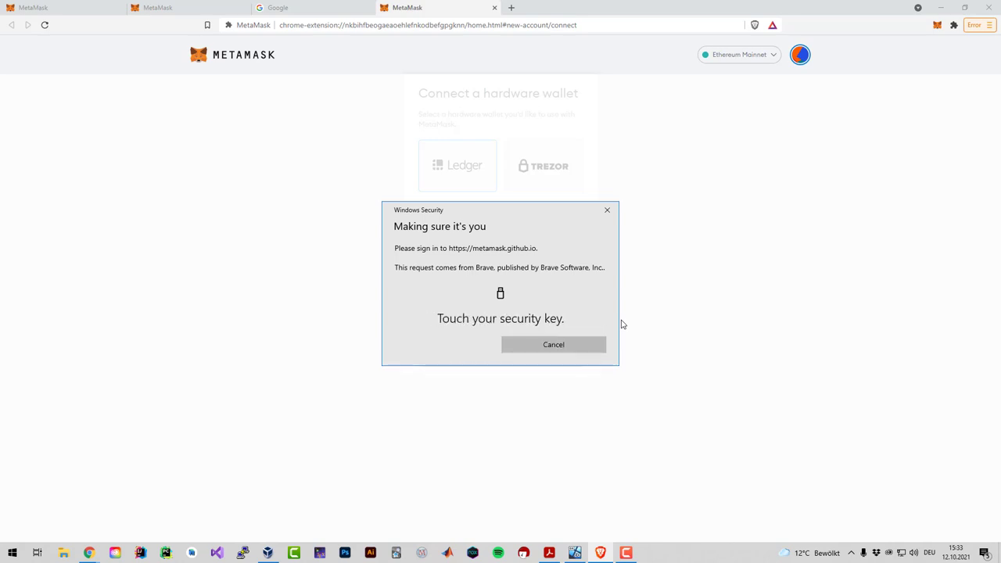
pyautogui.click(505, 363)
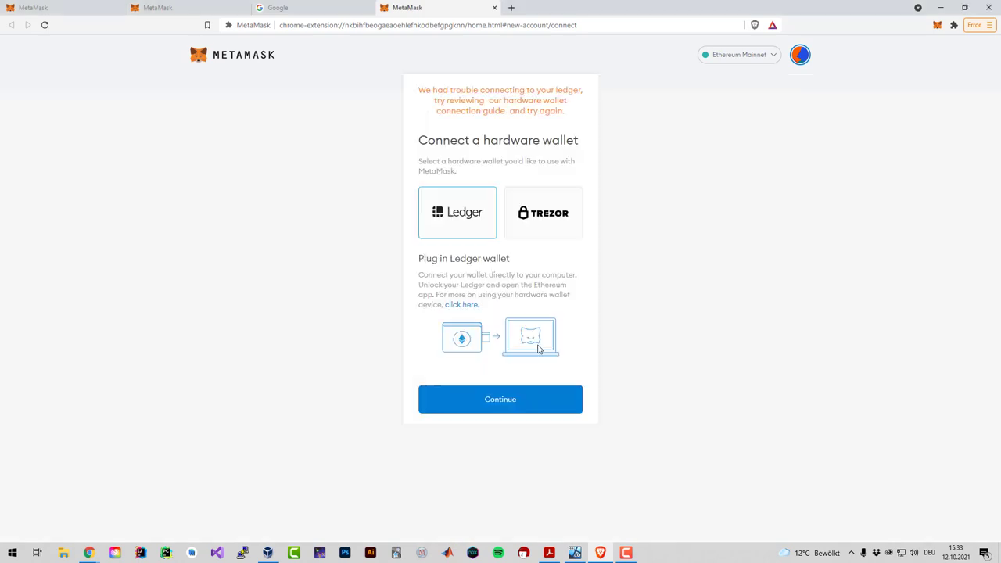
pyautogui.click(516, 401)
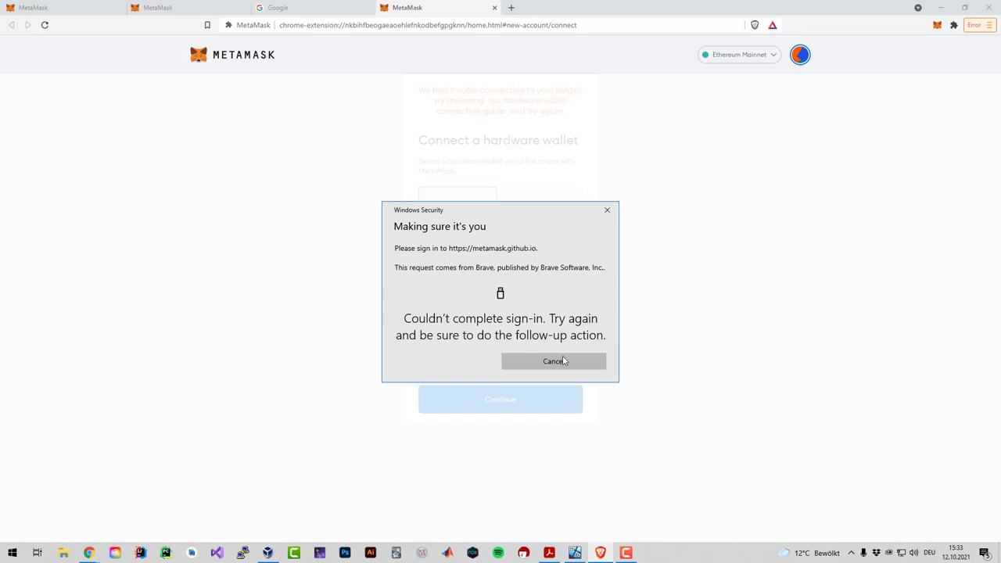
pyautogui.click(563, 359)
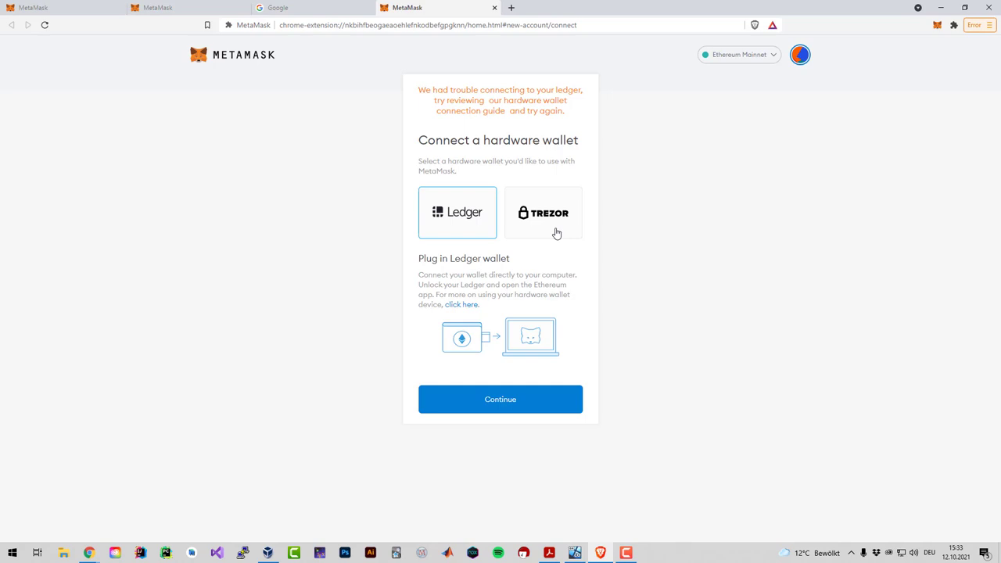
pyautogui.click(499, 394)
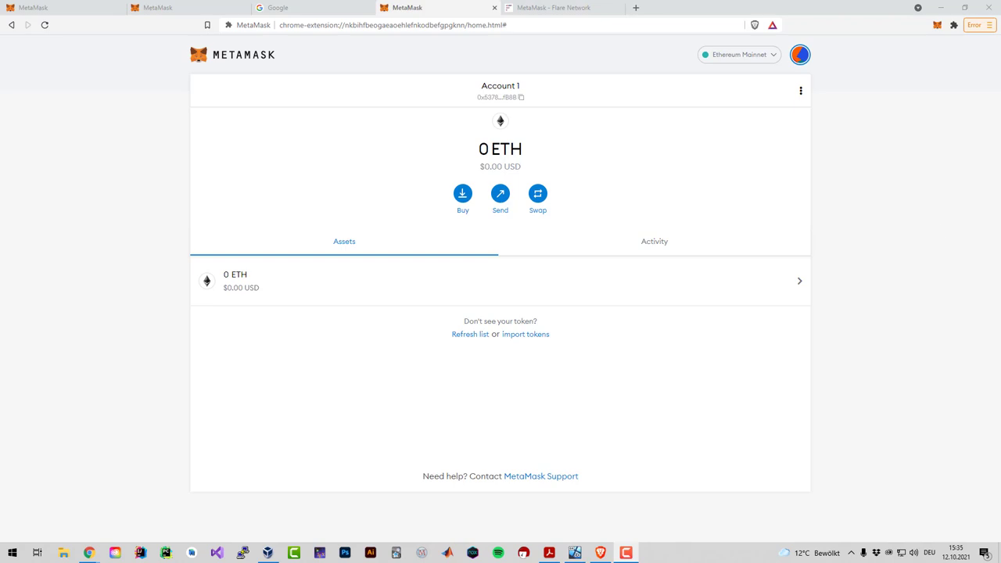
# - View the networks offered in the MetaMask extension and dismiss the extension
pyautogui.click(938, 24)
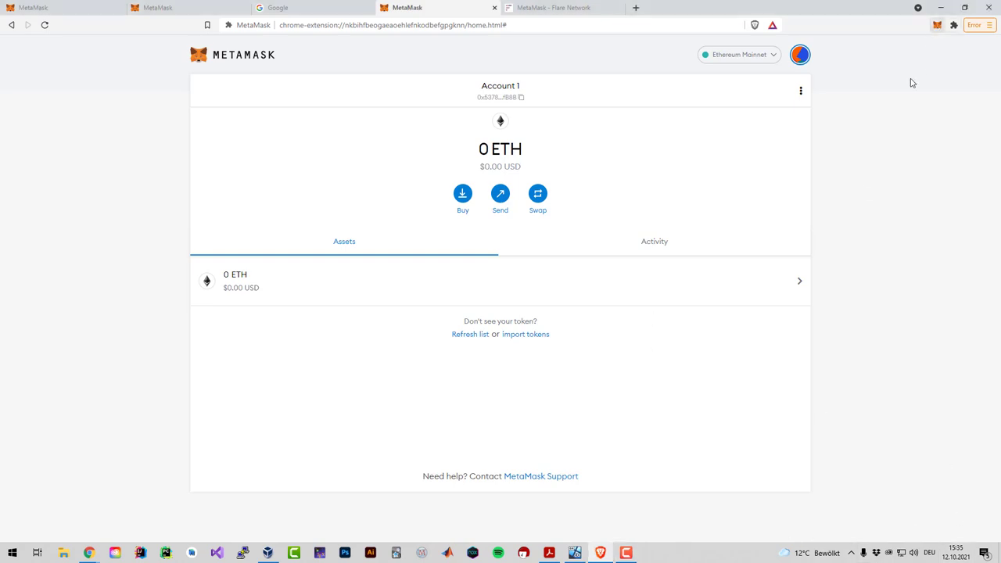
pyautogui.click(872, 50)
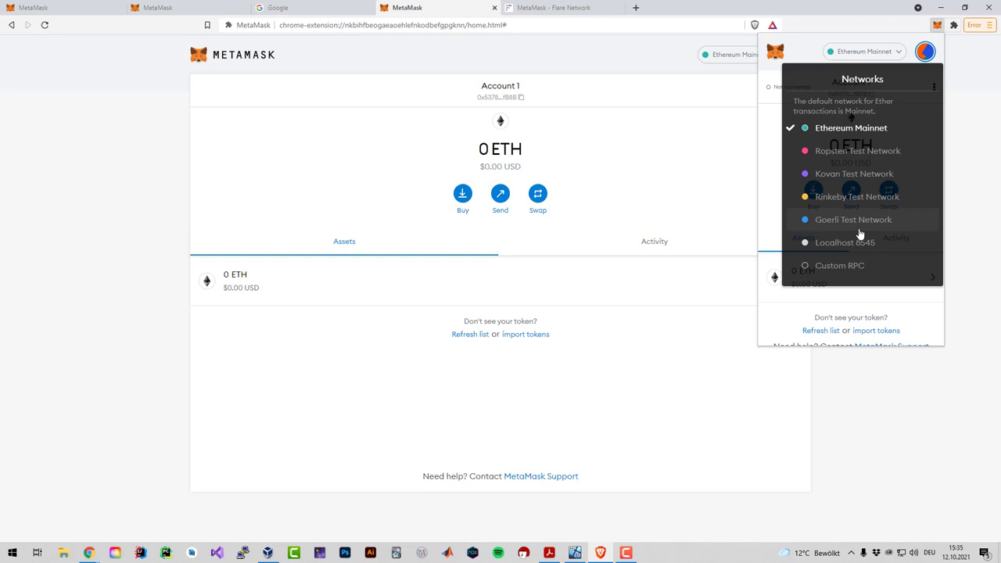
pyautogui.click(655, 331)
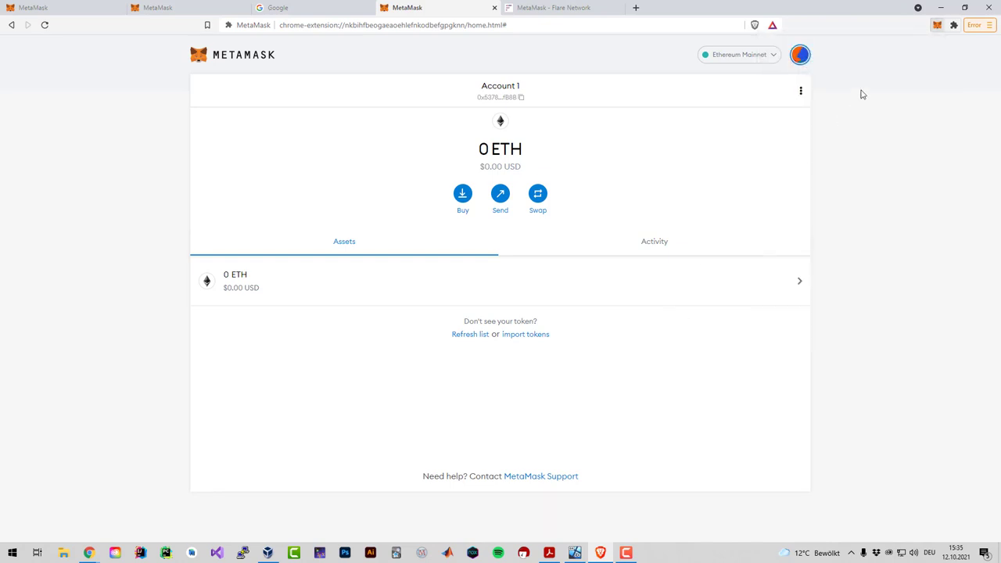
# - Restart the hardware wallet connection from the MetaMask account page, choose Ledger again and continue to its account selection
pyautogui.click(800, 54)
pyautogui.click(730, 213)
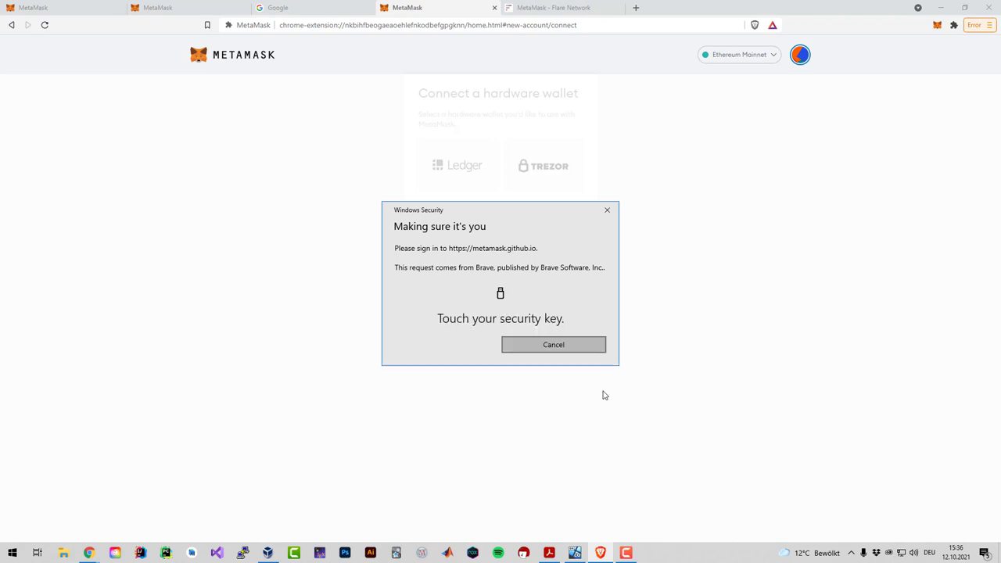
pyautogui.click(552, 360)
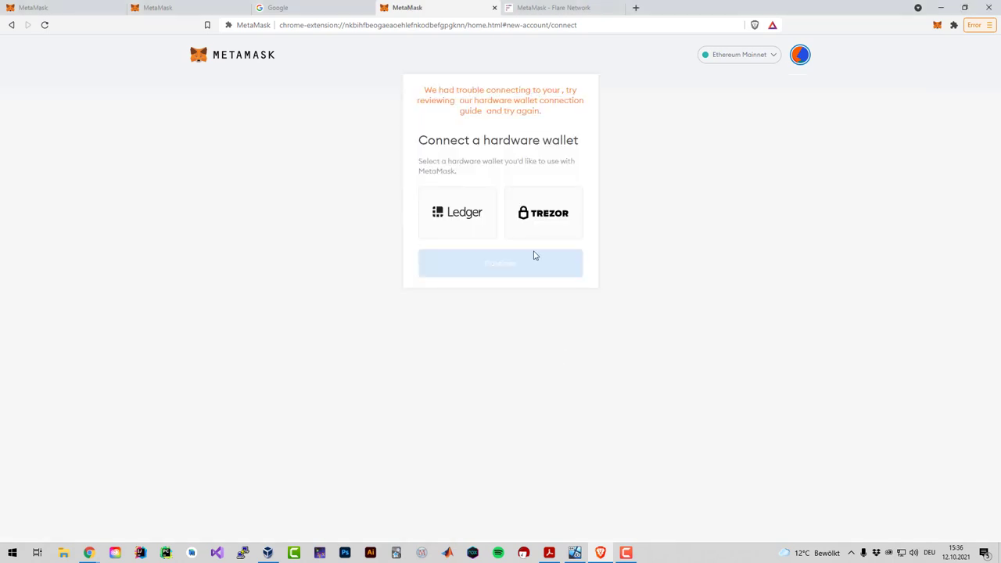
pyautogui.click(472, 217)
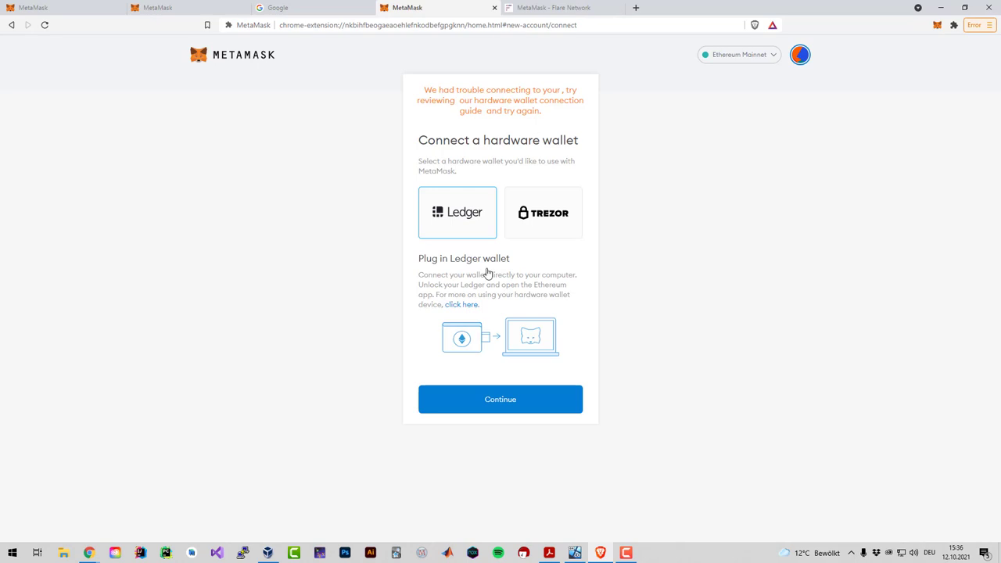
pyautogui.moveTo(625, 553)
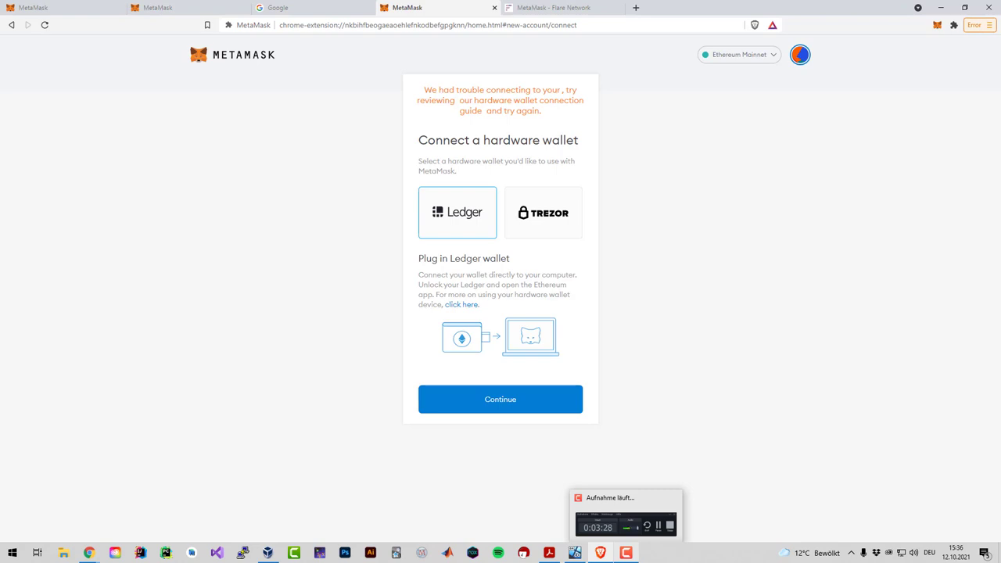
pyautogui.click(518, 407)
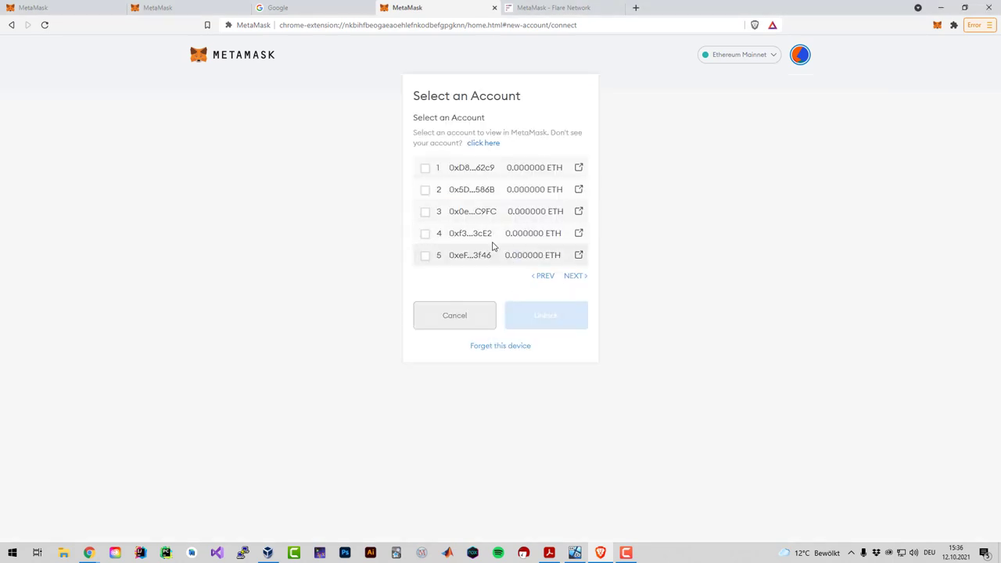
# - Try paging forward and back through the Ledger accounts, dismiss the security prompt and cancel the account selection
pyautogui.click(571, 279)
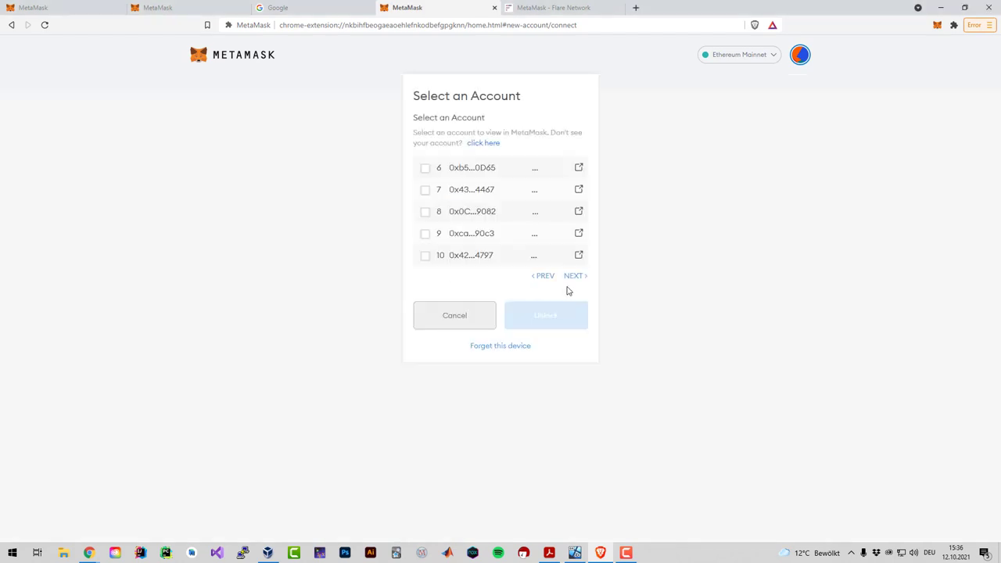
pyautogui.click(546, 278)
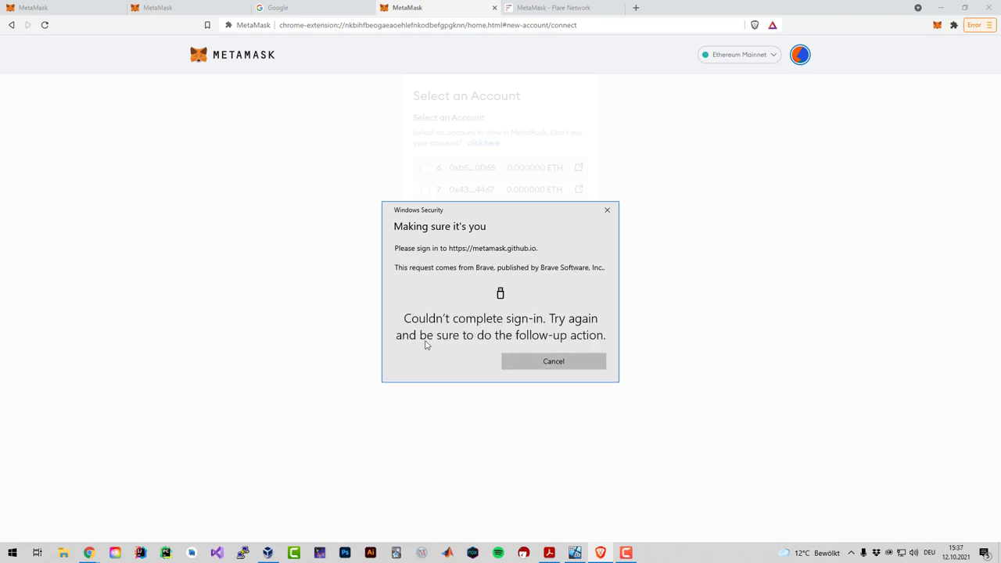
pyautogui.click(554, 361)
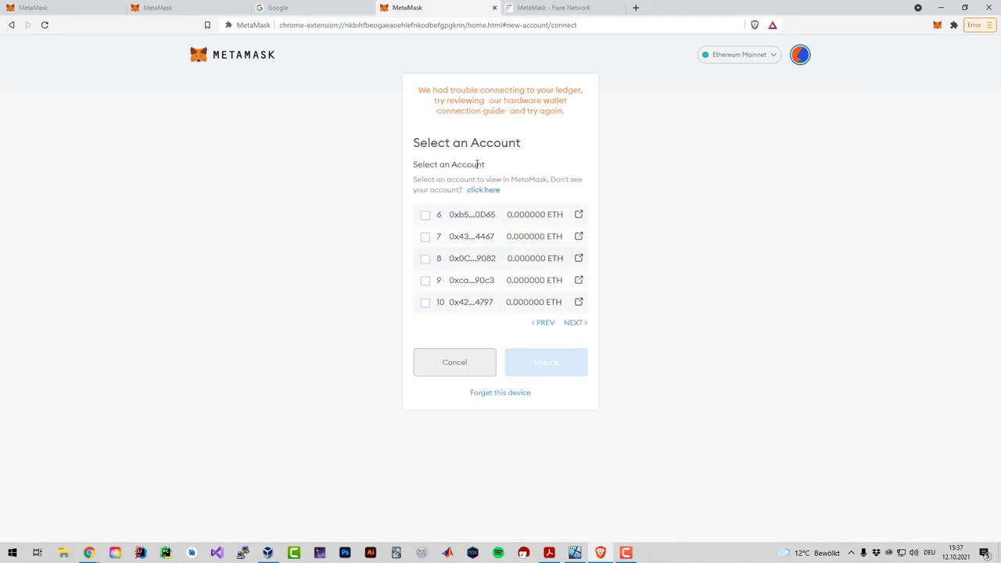
pyautogui.click(463, 358)
# - Restart the hardware wallet connection with Ledger, dismissing the security prompt, and unlock the first Ledger account in MetaMask
pyautogui.click(795, 63)
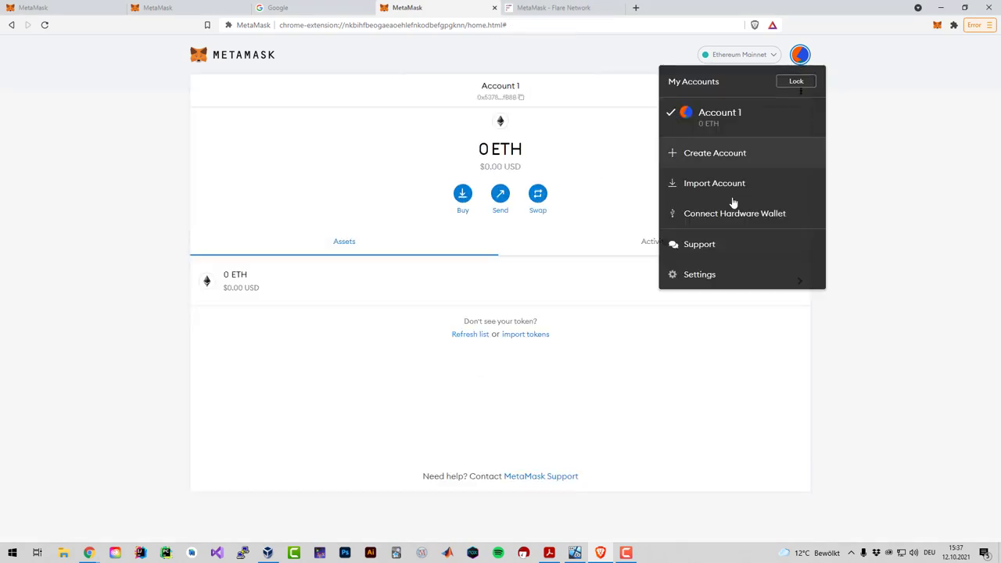
pyautogui.click(717, 214)
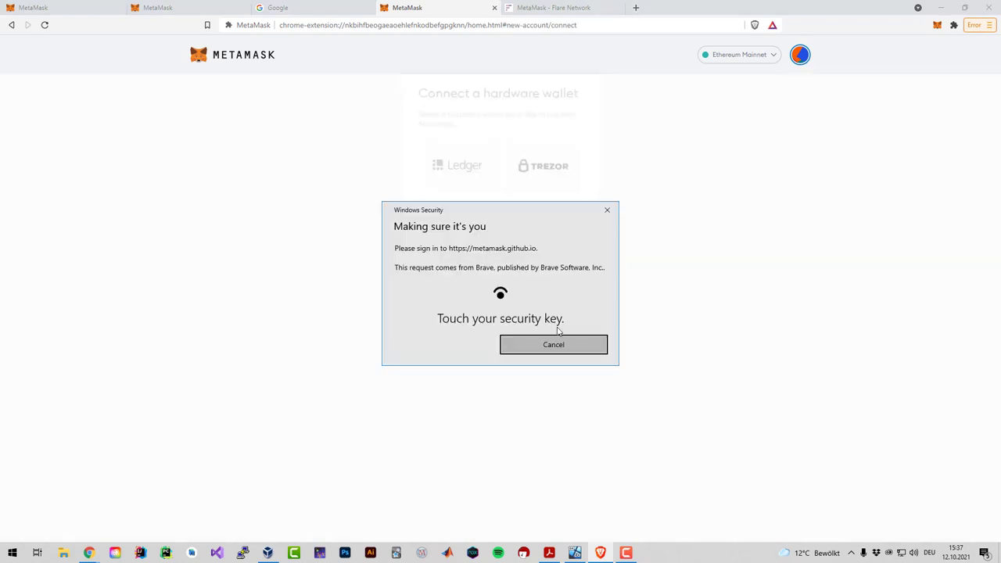
pyautogui.click(554, 345)
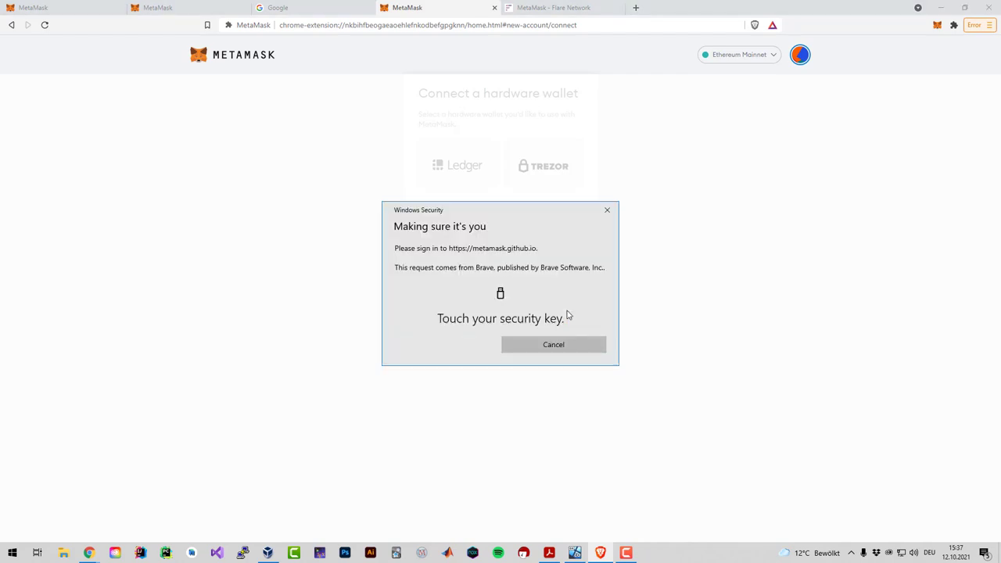
pyautogui.click(454, 168)
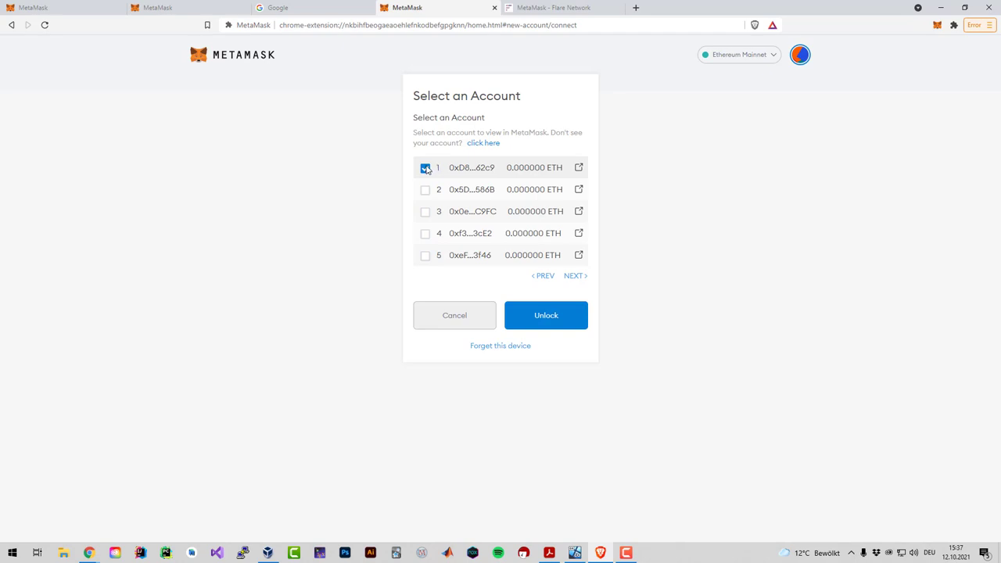
pyautogui.click(548, 322)
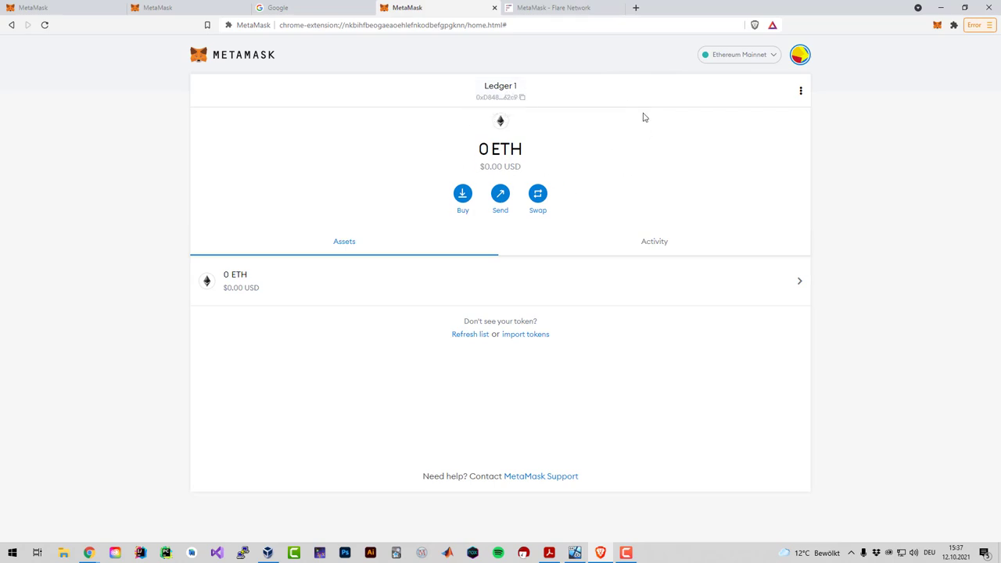
# - Look through the MetaMask account list and the available networks for the connected Ledger account
pyautogui.click(799, 57)
pyautogui.click(744, 53)
pyautogui.click(755, 58)
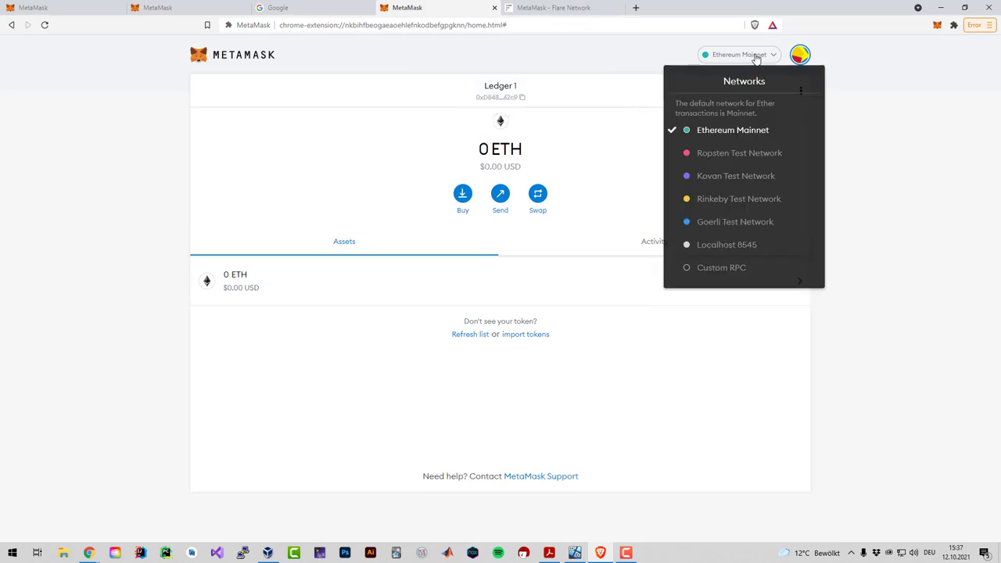
pyautogui.click(756, 58)
pyautogui.click(806, 56)
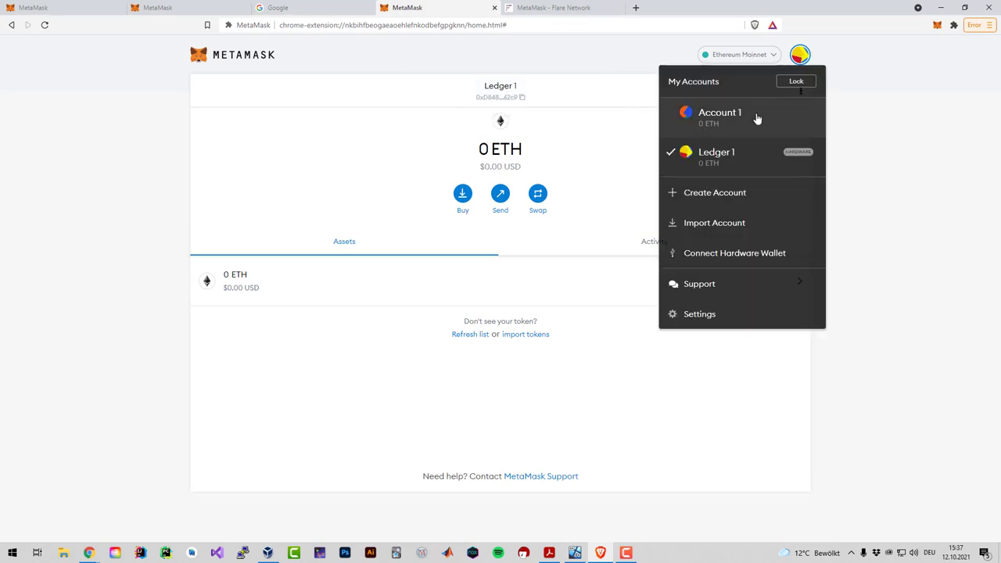
pyautogui.click(776, 54)
pyautogui.click(753, 55)
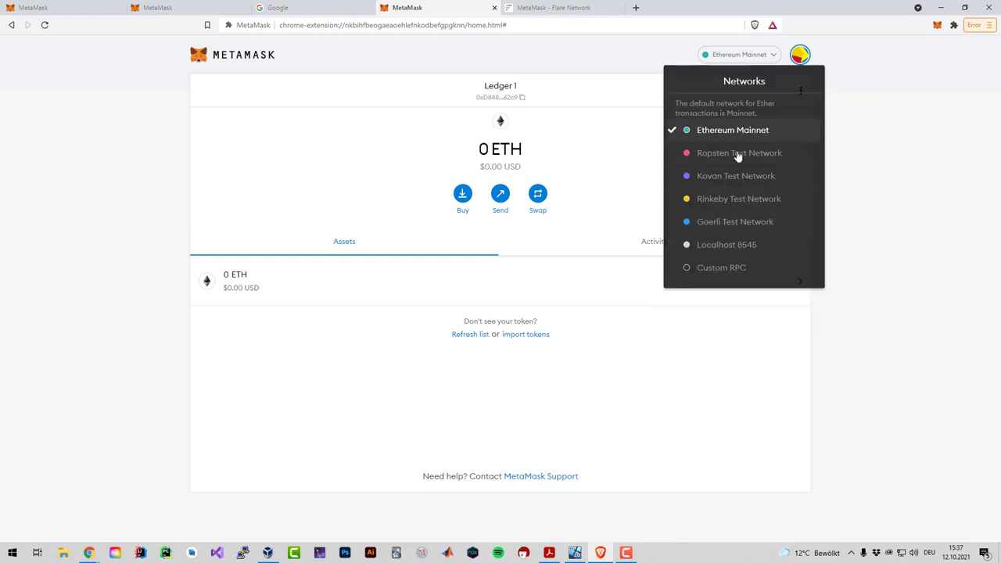
pyautogui.click(768, 58)
pyautogui.click(751, 55)
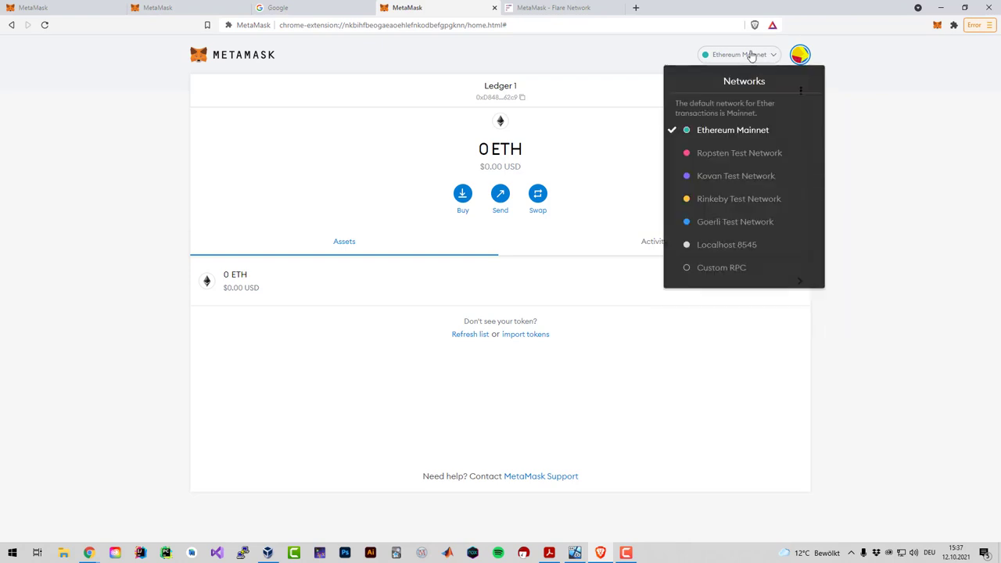
# - Start a new Custom RPC network in MetaMask and name it Songbird, as given in the Flare Network guide
pyautogui.click(740, 269)
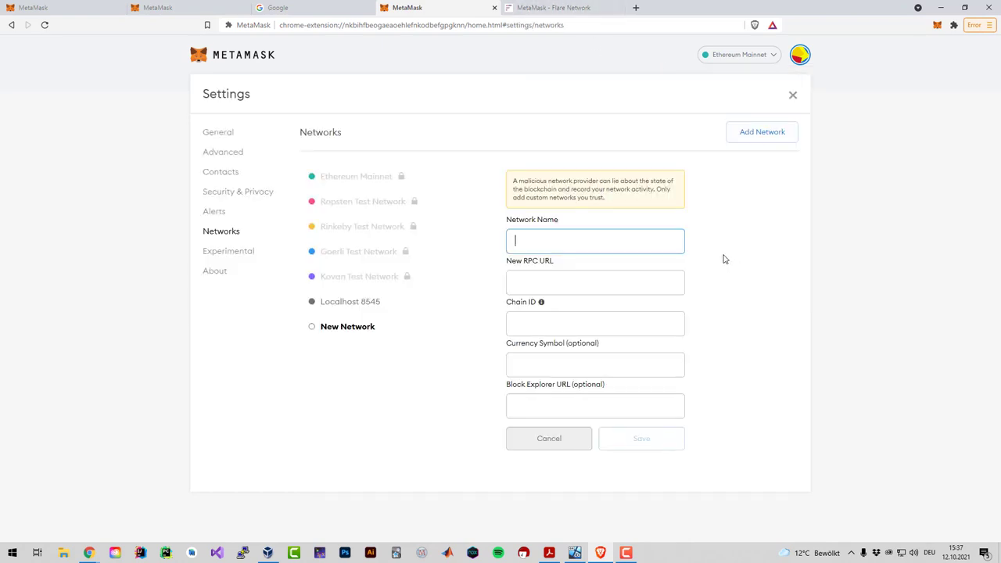
pyautogui.click(556, 8)
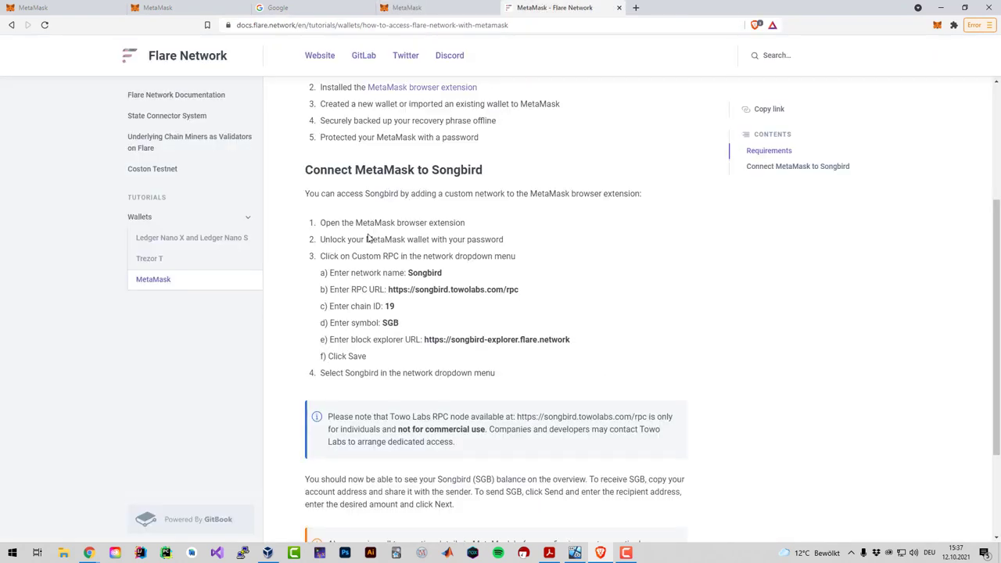
pyautogui.doubleClick(422, 273)
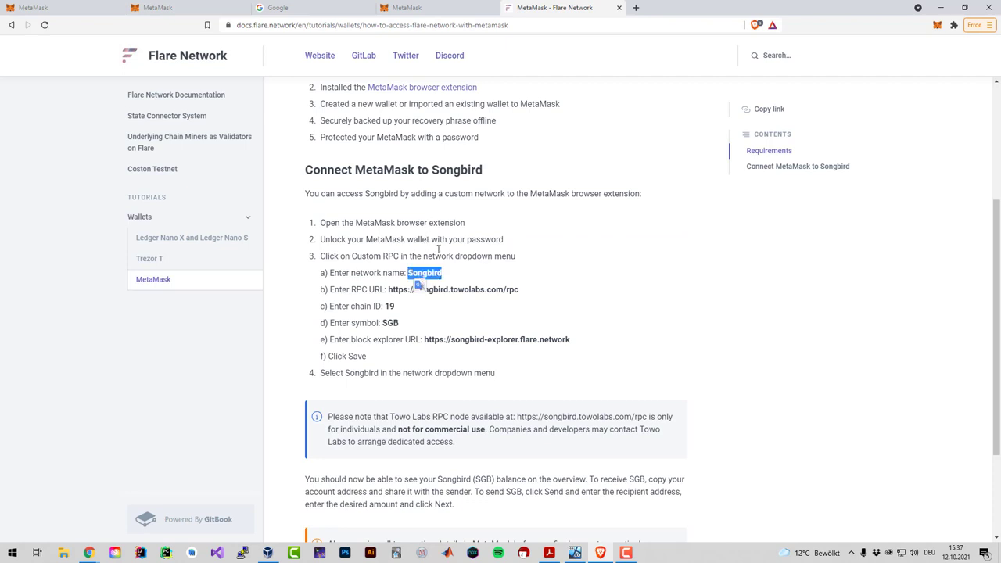
pyautogui.click(407, 8)
pyautogui.write('Songbir')
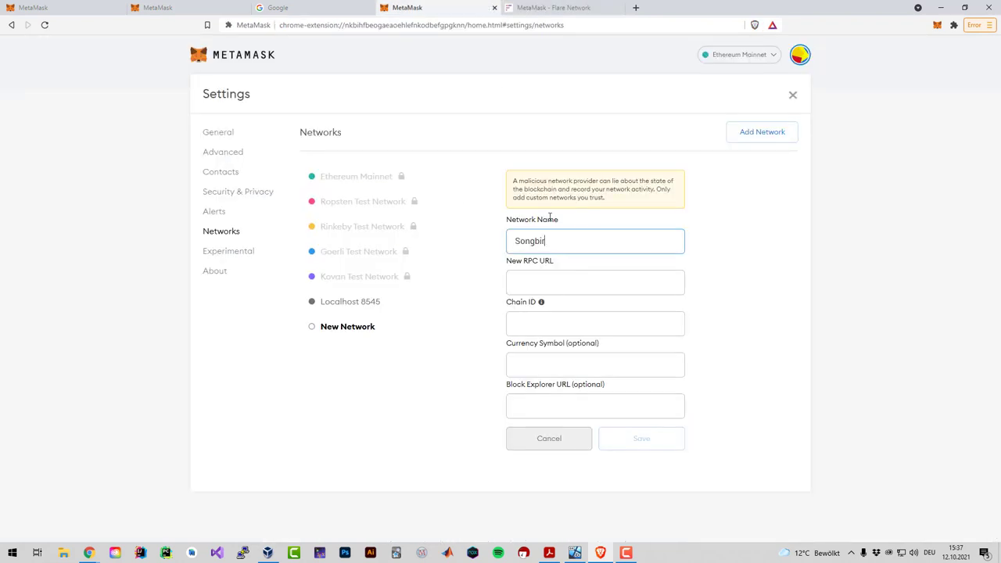
pyautogui.write('d')
pyautogui.press('Tab')
pyautogui.hotkey('ctrl', 'Tab')
pyautogui.moveTo(519, 290); pyautogui.dragTo(386, 290)
pyautogui.hotkey('ctrl', 'c')
pyautogui.click(438, 6)
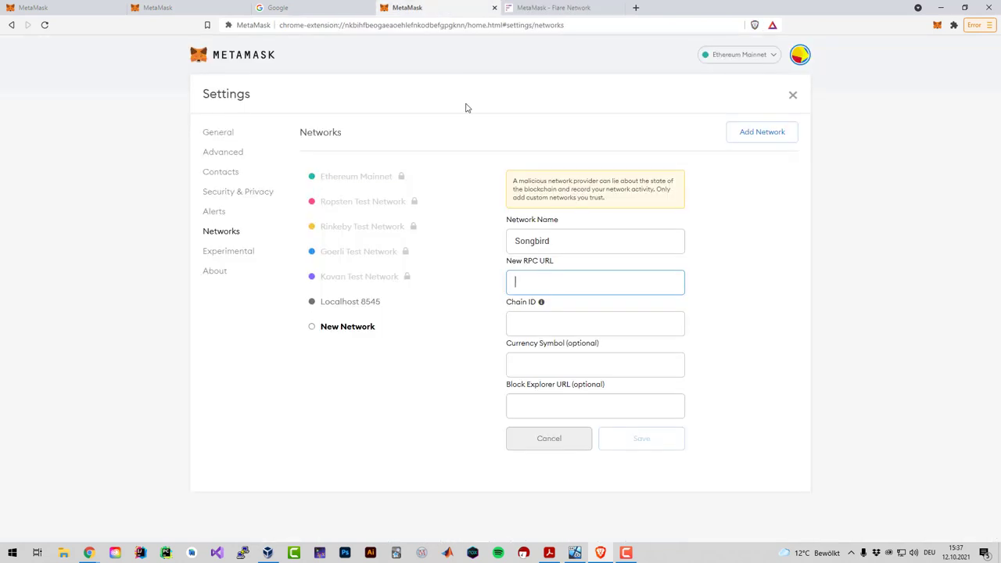
pyautogui.hotkey('ctrl', 'v')
pyautogui.press('Tab')
pyautogui.press('Tab')
pyautogui.write('19')
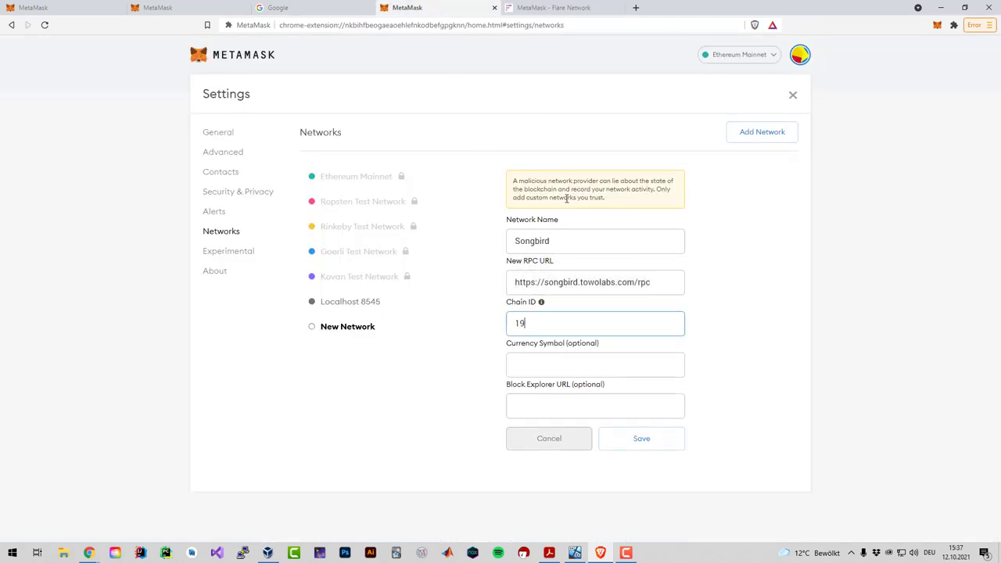
pyautogui.press('Tab')
pyautogui.click(540, 8)
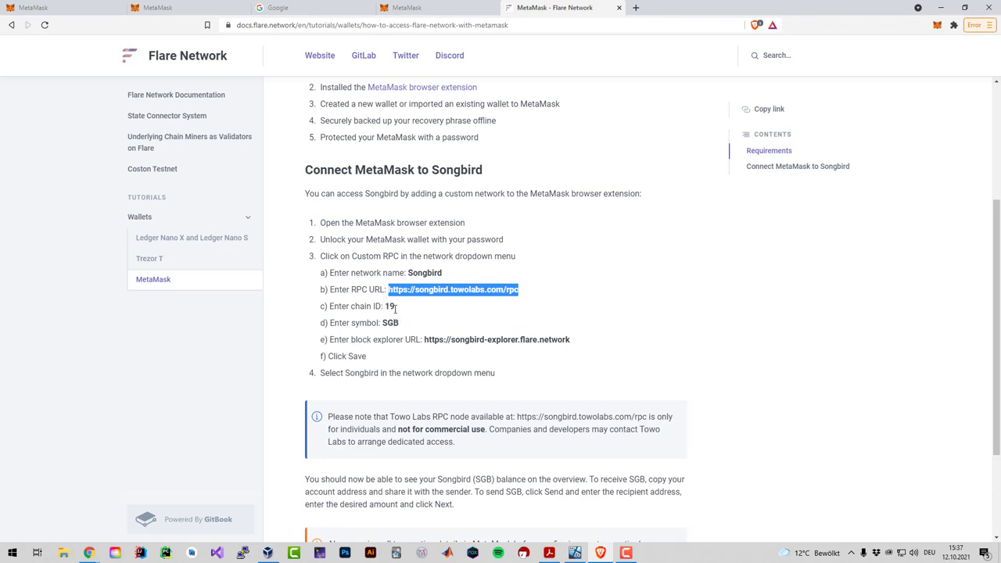
pyautogui.click(425, 339)
pyautogui.moveTo(423, 340); pyautogui.dragTo(571, 340)
pyautogui.click(448, 6)
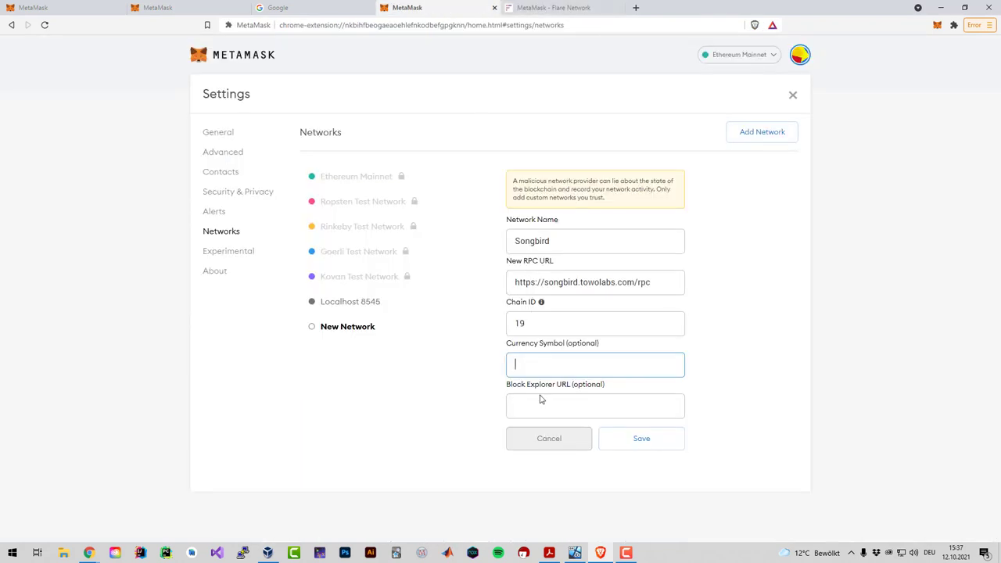
pyautogui.click(541, 397)
pyautogui.hotkey('ctrl', 'v')
pyautogui.click(543, 360)
pyautogui.write('SGB')
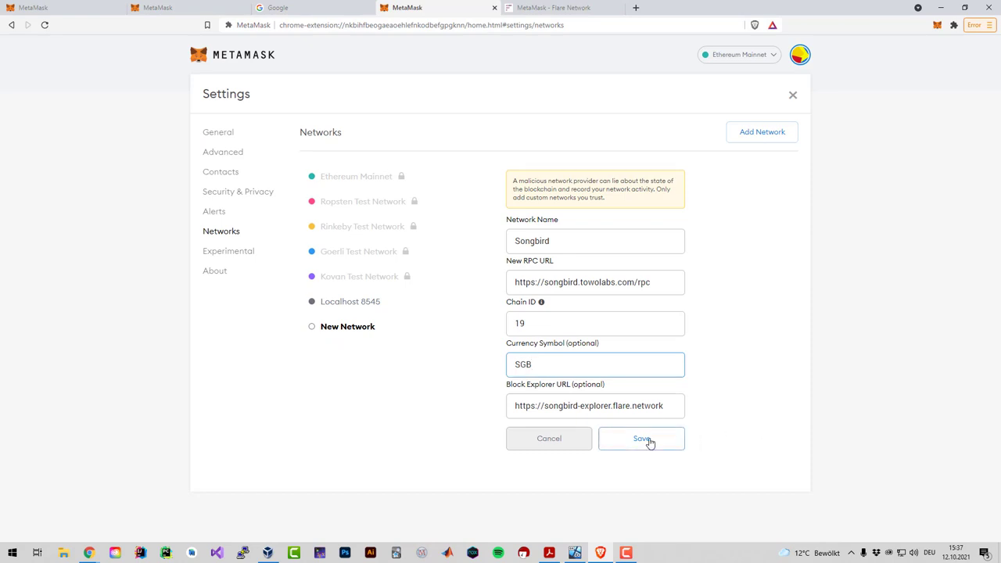
pyautogui.click(646, 441)
# - Check the selected network in the networks list and view the Ledger account's SGB balance
pyautogui.click(764, 60)
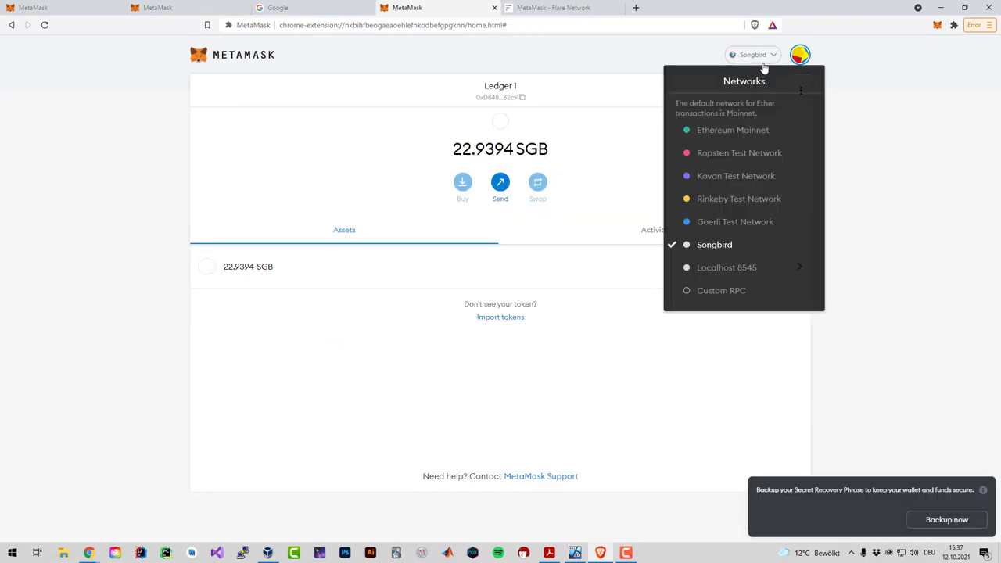
pyautogui.click(587, 156)
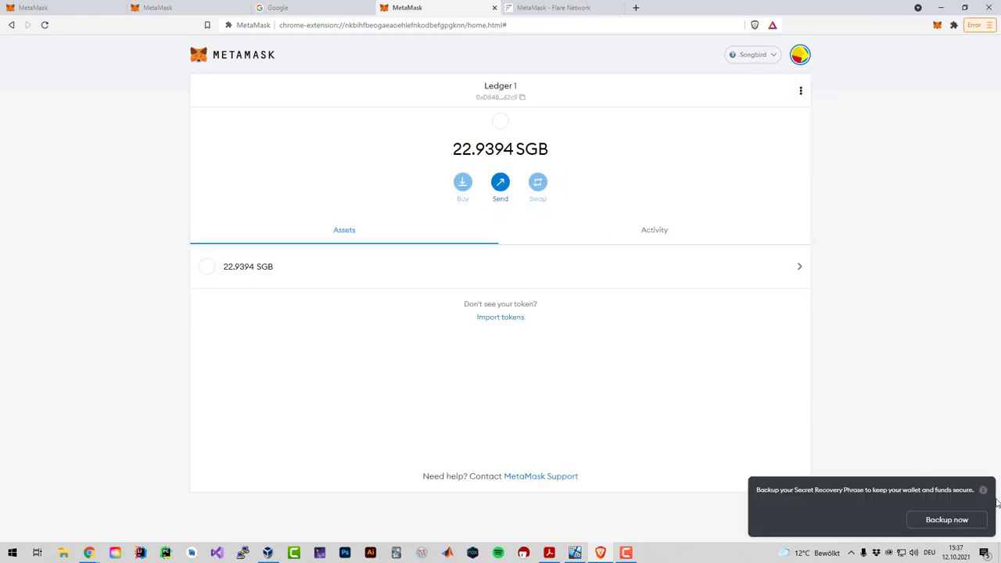
pyautogui.click(568, 238)
pyautogui.click(456, 231)
# - Search the web for flaremetrics in a new tab, open FlareMetrics.io and view its FTSO providers
pyautogui.click(636, 8)
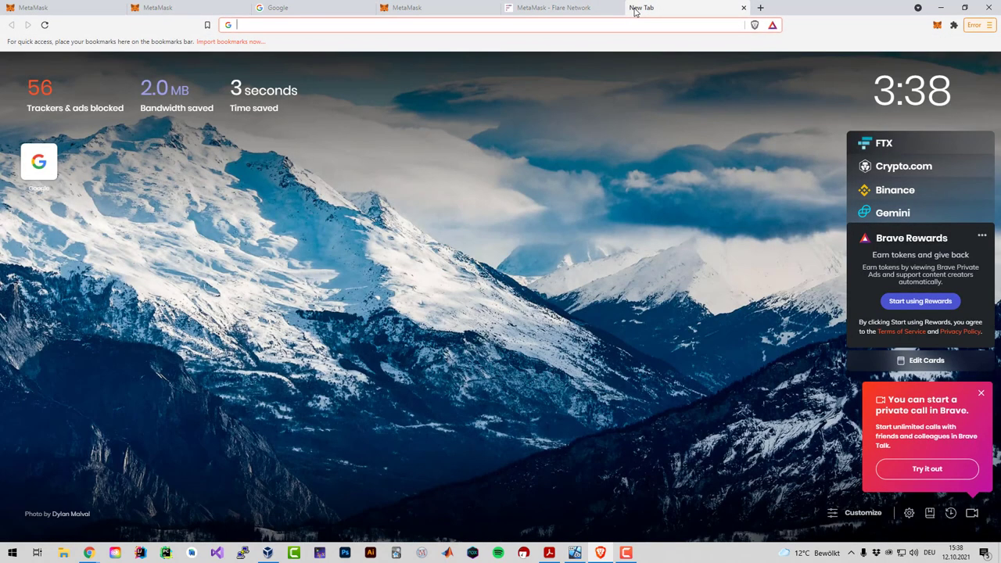
pyautogui.write('flaremetrics')
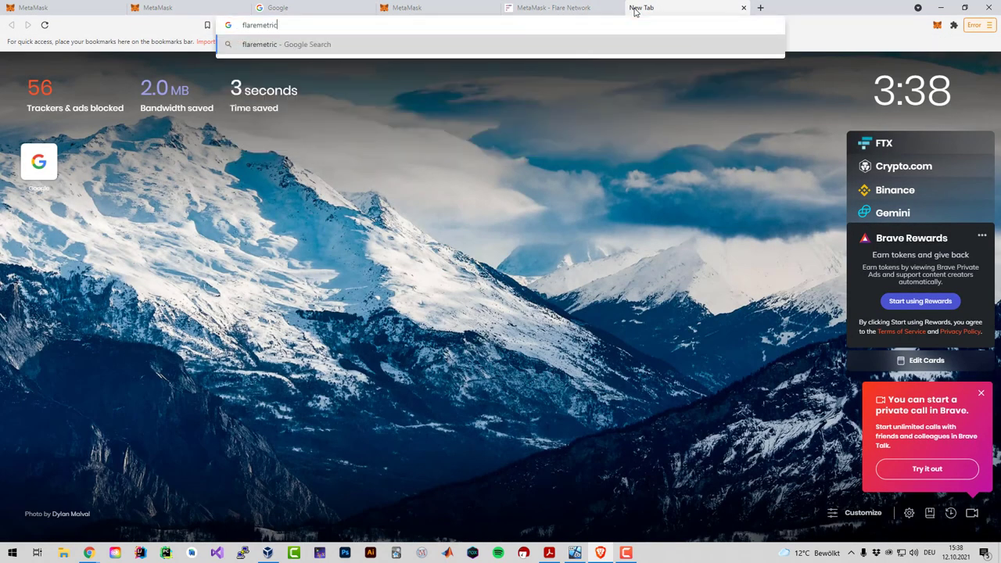
pyautogui.press('Return')
pyautogui.click(168, 153)
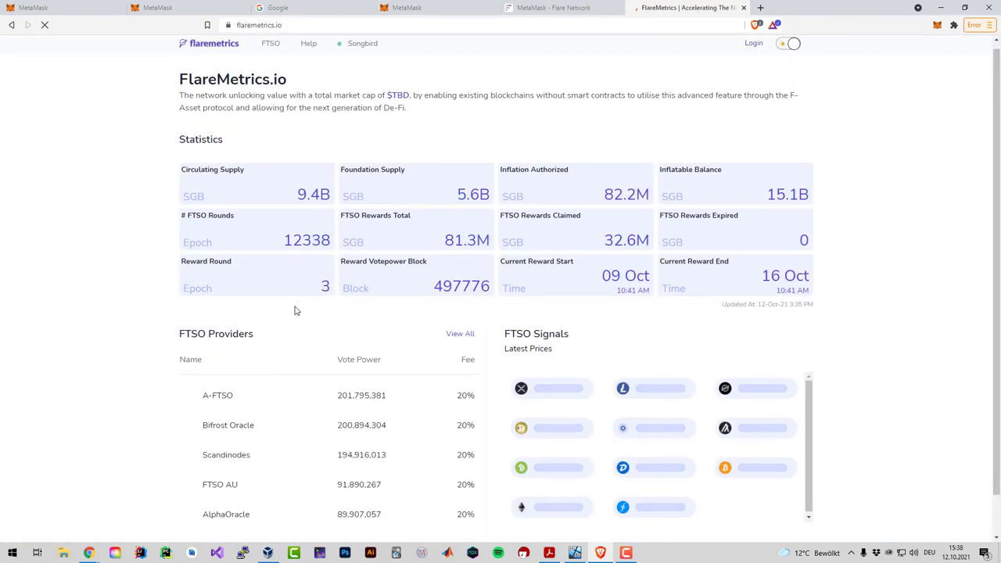
pyautogui.scroll(-2, 286, 297)
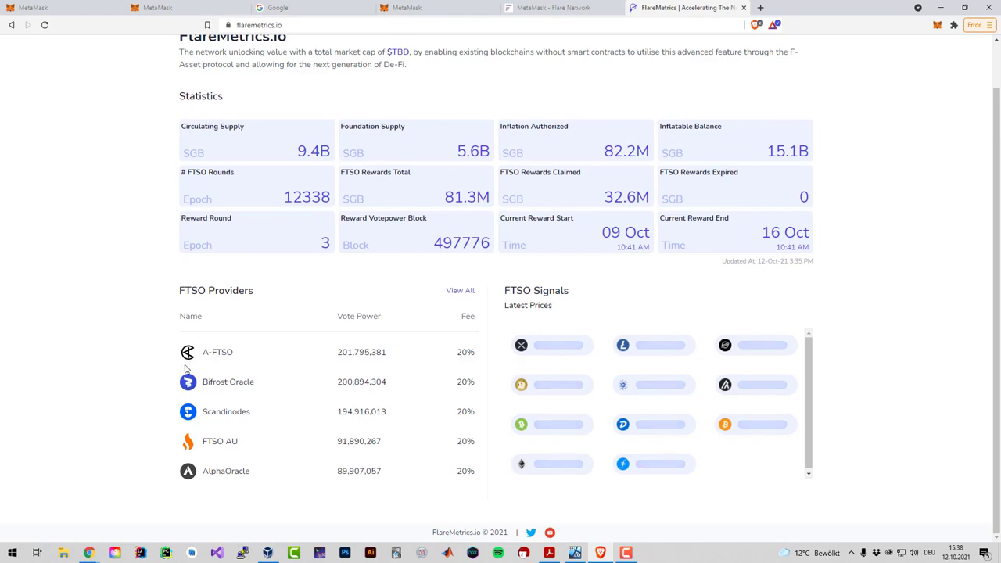
# - Copy the provider name Scandinodes, search for it in a new tab and open the ScandiNodes FTSO web app
pyautogui.tripleClick(232, 382)
pyautogui.doubleClick(227, 412)
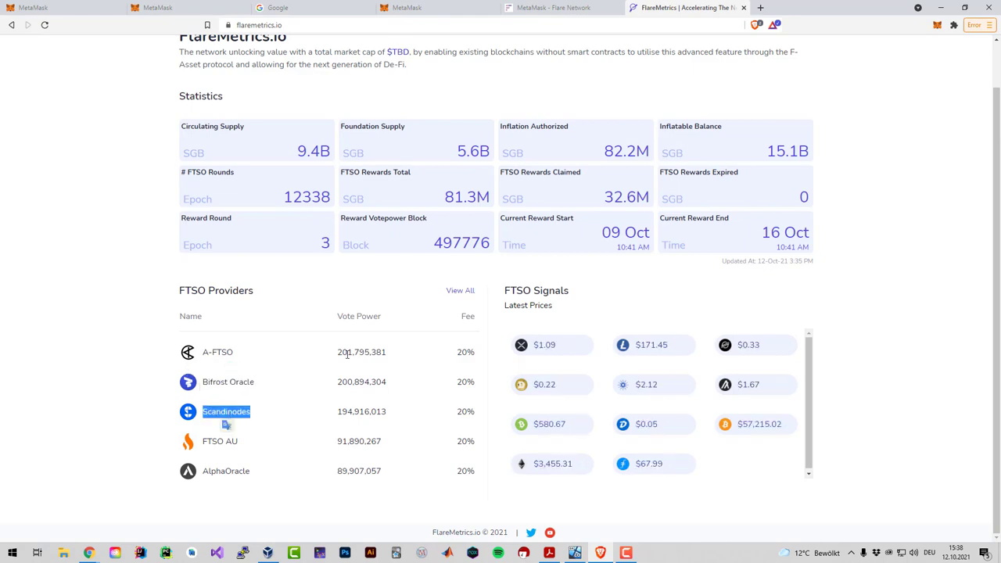
pyautogui.hotkey('ctrl', 'c')
pyautogui.hotkey('ctrl', 't')
pyautogui.hotkey('ctrl', 'v')
pyautogui.press('Return')
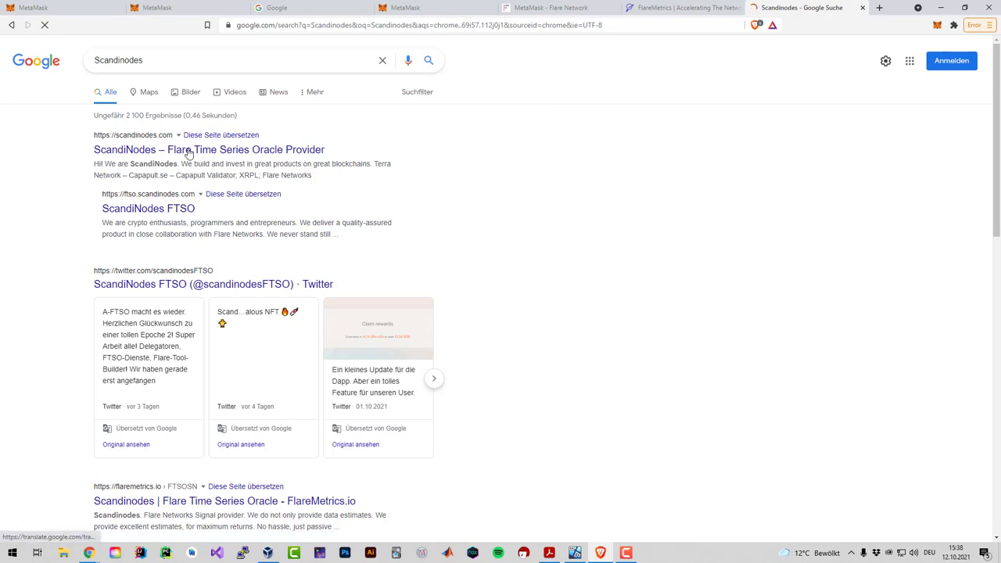
pyautogui.click(144, 156)
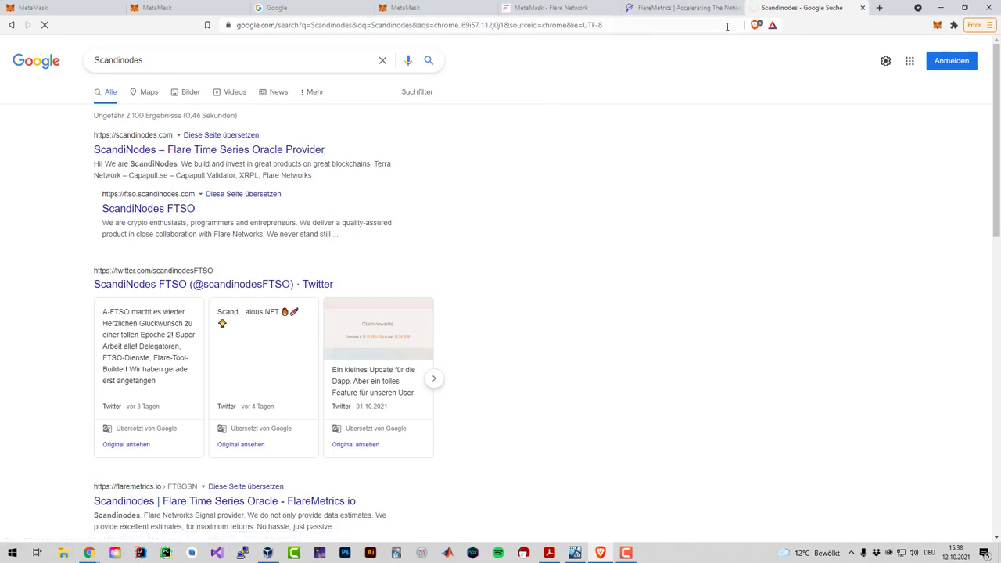
pyautogui.moveTo(826, 8)
pyautogui.mouseDown()
pyautogui.moveTo(755, 7)
pyautogui.moveTo(814, 6)
pyautogui.mouseUp()
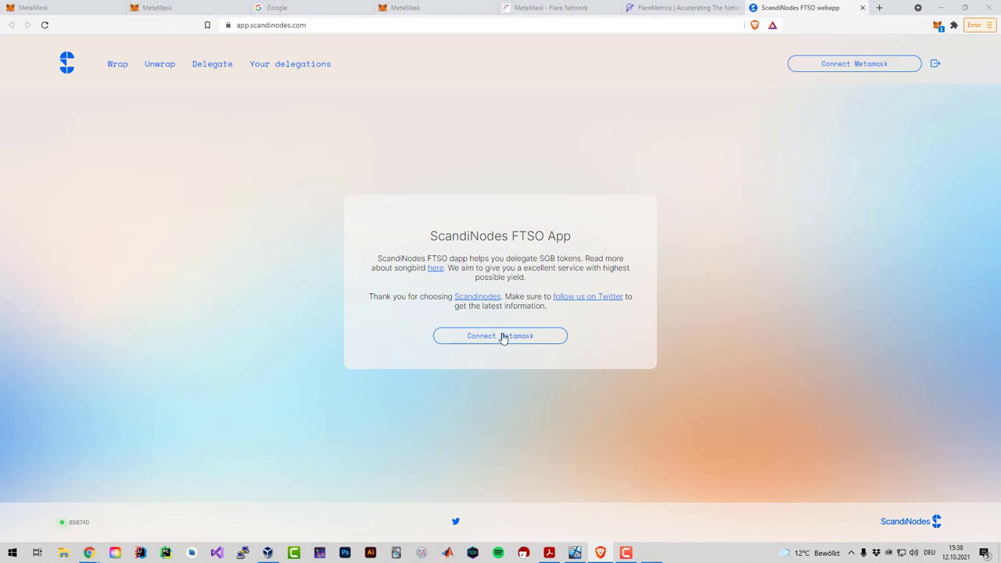
# - Connect the ScandiNodes FTSO App to MetaMask with only the Ledger 1 account and approve the permission
pyautogui.click(503, 337)
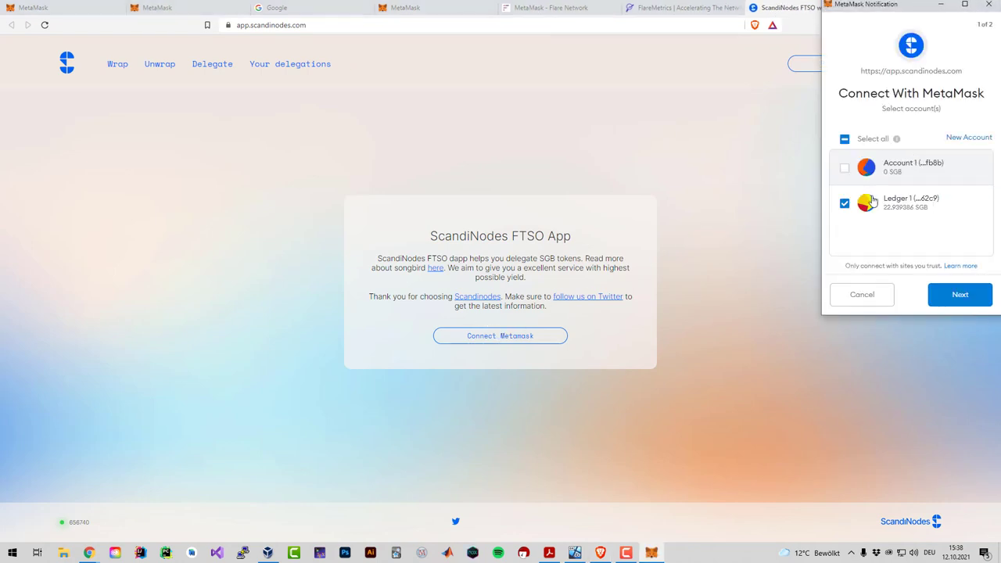
pyautogui.moveTo(956, 210); pyautogui.dragTo(885, 201)
pyautogui.click(908, 205)
pyautogui.click(983, 304)
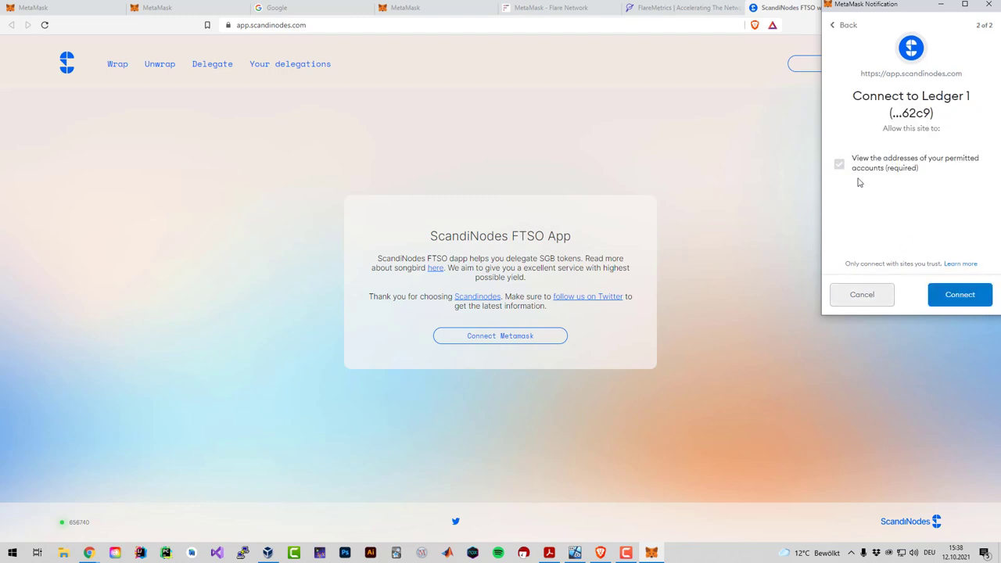
pyautogui.click(962, 306)
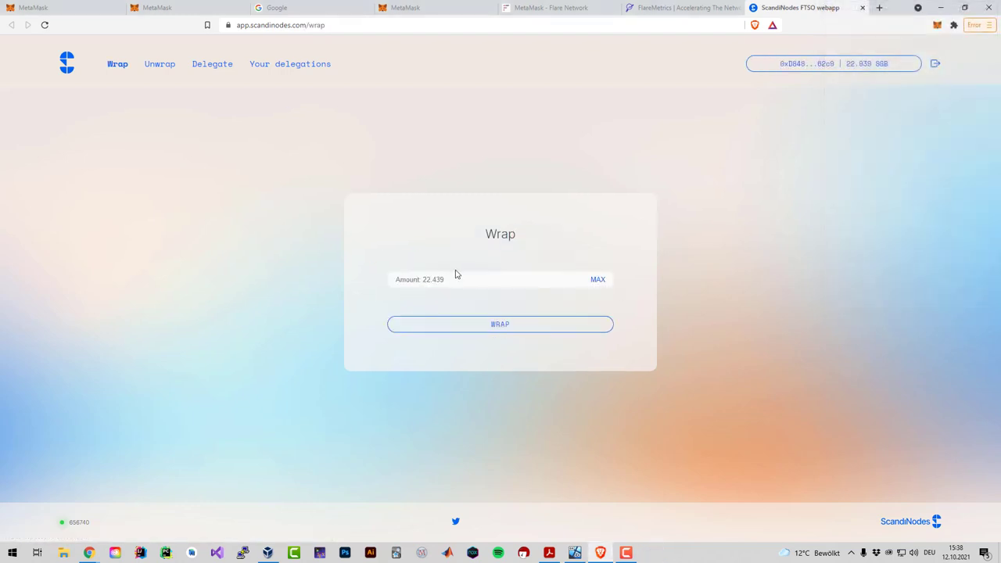
# - Try to wrap 5 SGB in the ScandiNodes app, reviewing the transaction details and confirming the deposit in MetaMask
pyautogui.write('5')
pyautogui.click(498, 327)
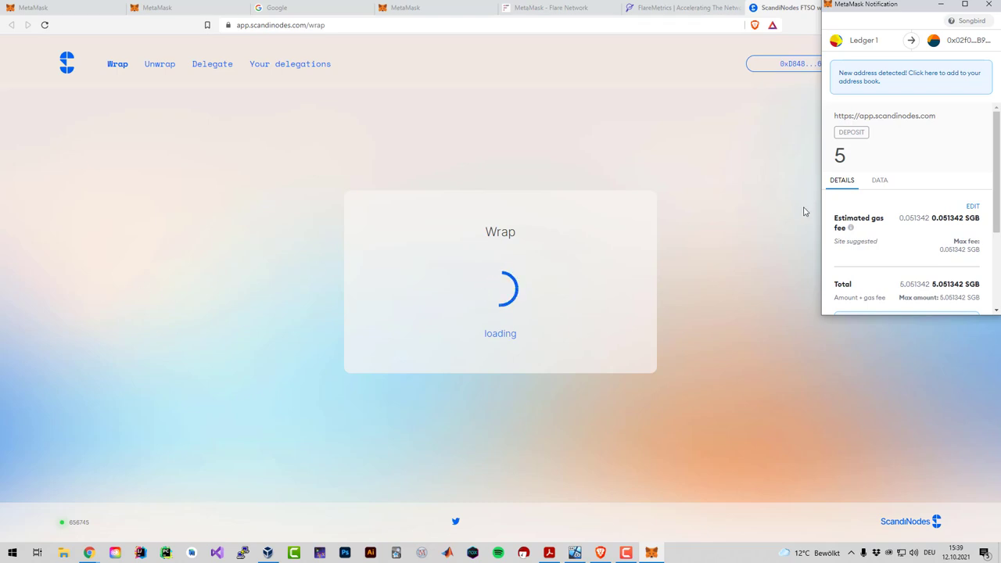
pyautogui.scroll(-3, 899, 259)
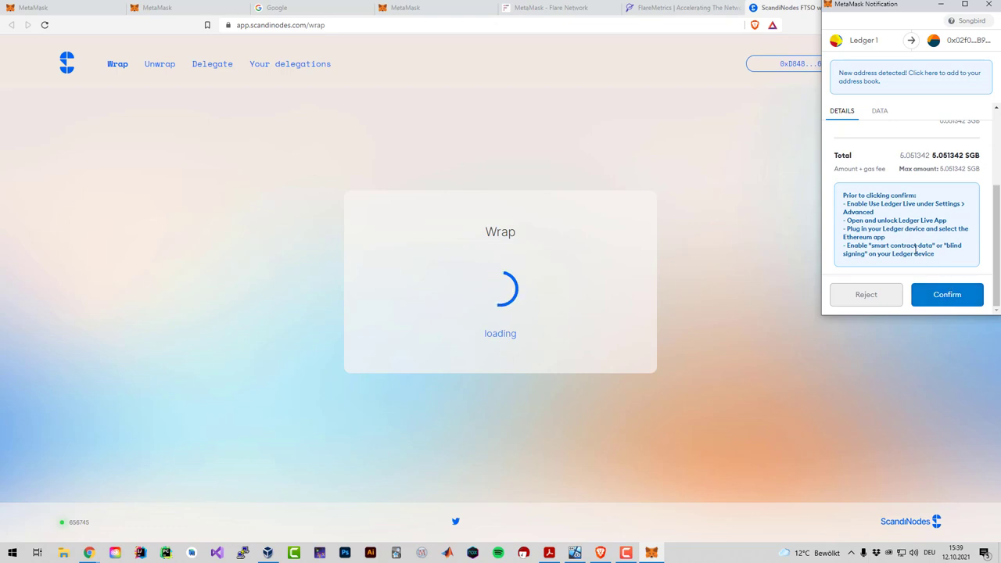
pyautogui.scroll(3, 950, 282)
pyautogui.scroll(-5, 950, 259)
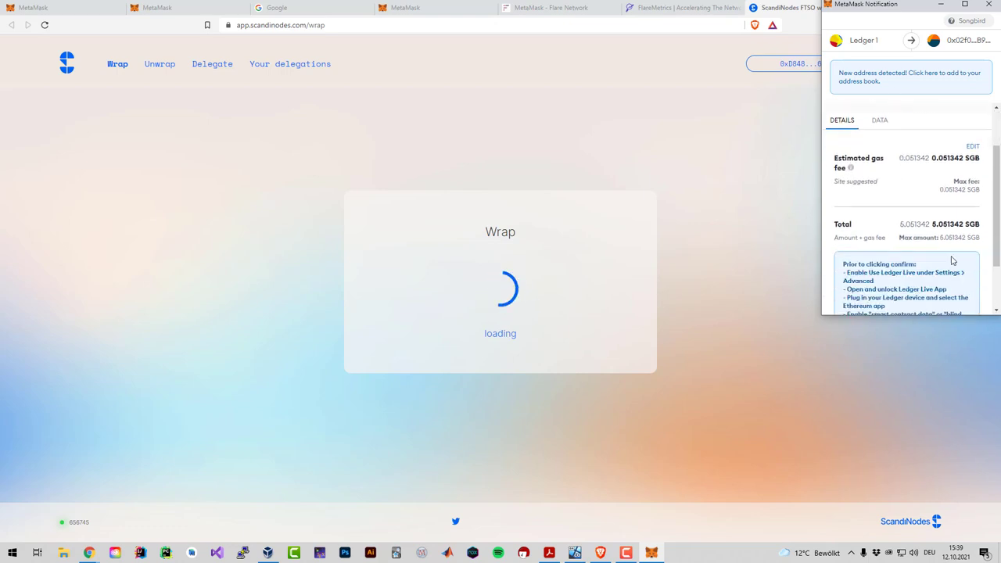
pyautogui.click(950, 292)
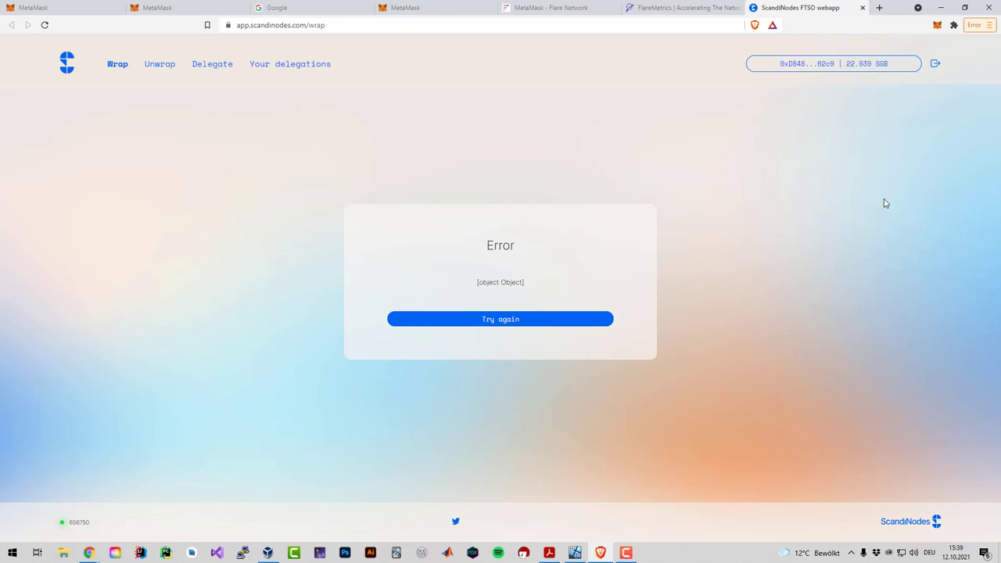
# - Retry wrapping 5 SGB in the ScandiNodes app and confirm the deposit transaction in MetaMask
pyautogui.click(538, 323)
pyautogui.click(548, 284)
pyautogui.write('1')
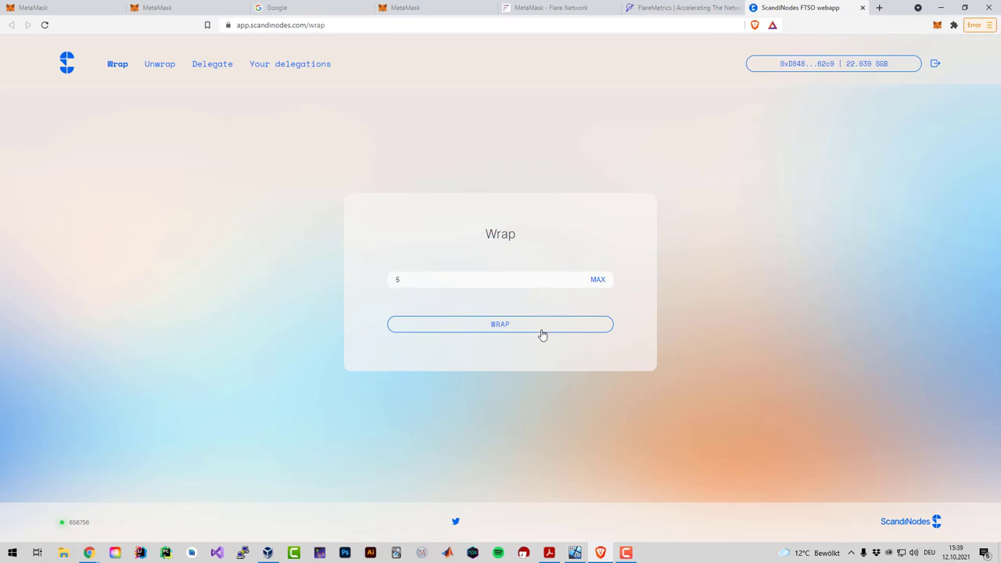
pyautogui.click(540, 330)
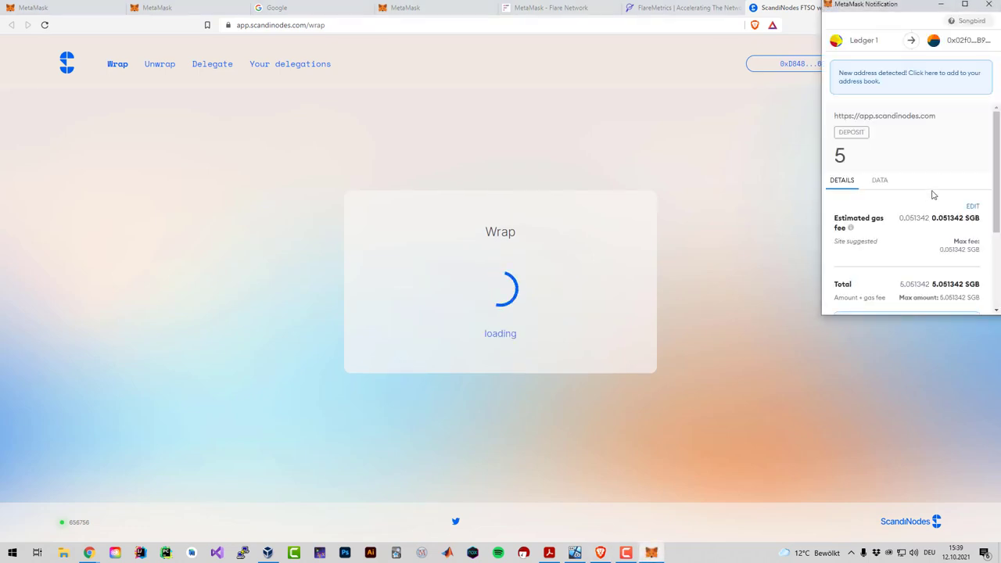
pyautogui.scroll(-3, 934, 195)
pyautogui.click(947, 294)
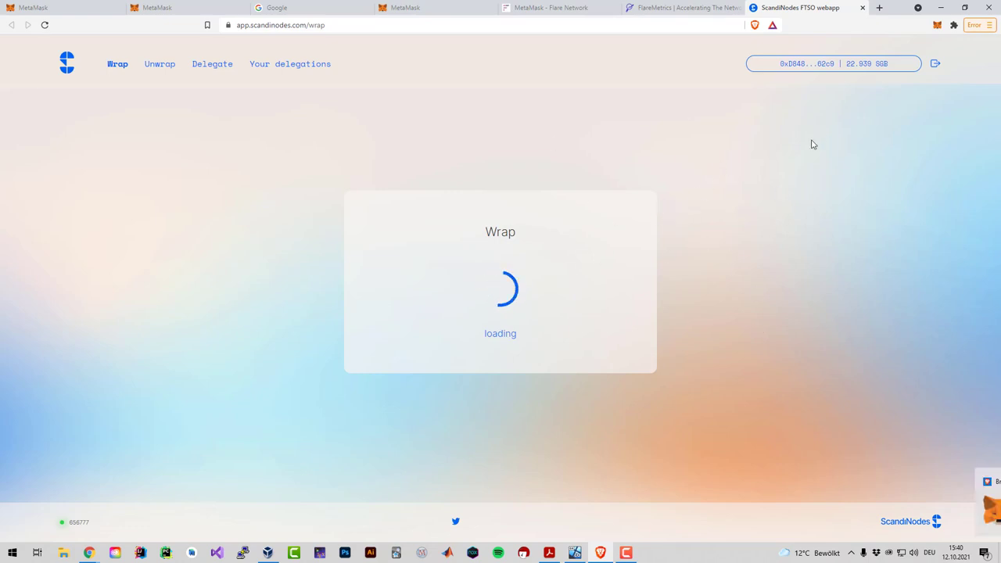
pyautogui.click(937, 25)
# - Add the wSGB token to MetaMask from the wrap success page and approve the suggested token imports
pyautogui.click(498, 311)
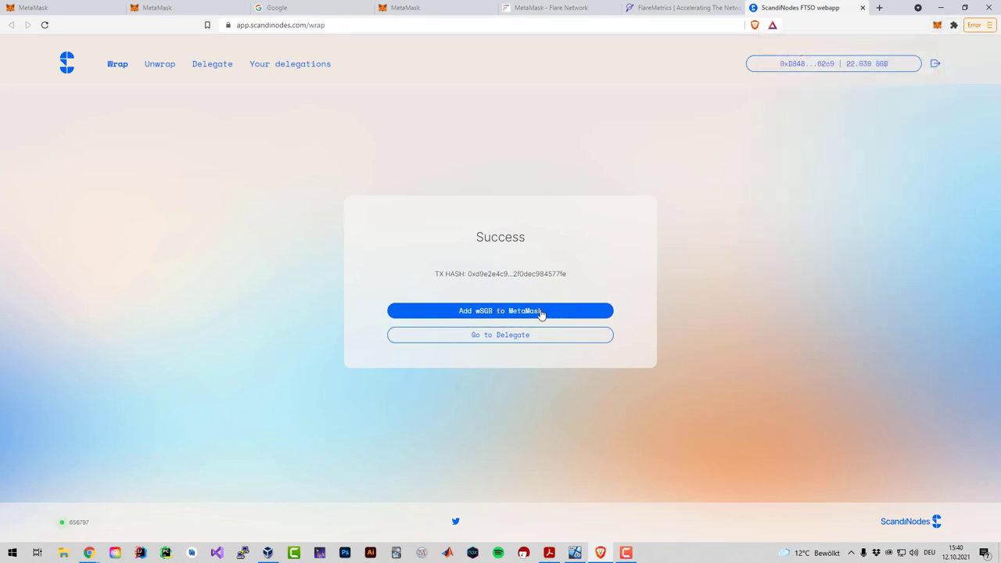
pyautogui.click(496, 312)
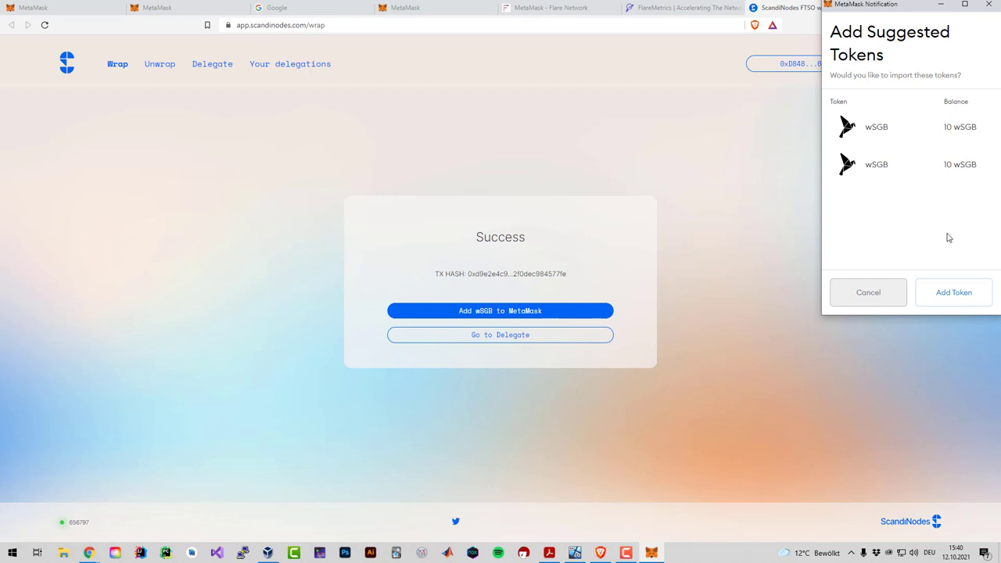
pyautogui.click(961, 292)
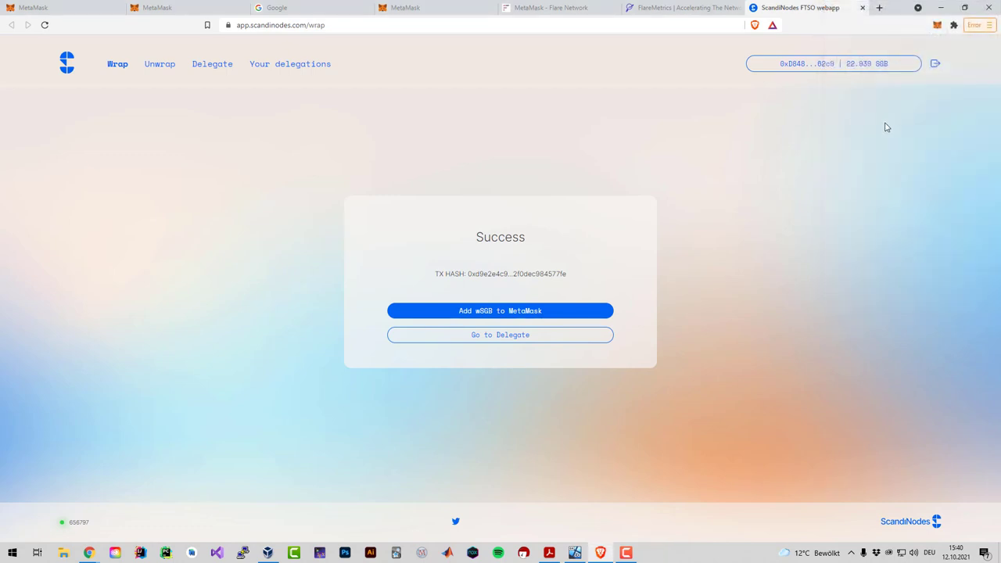
pyautogui.click(937, 26)
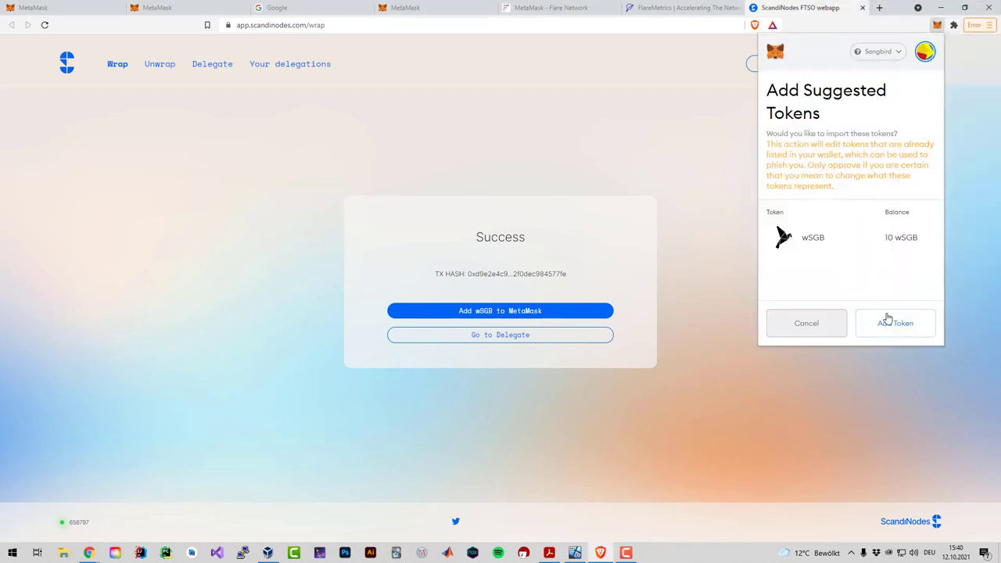
pyautogui.click(891, 330)
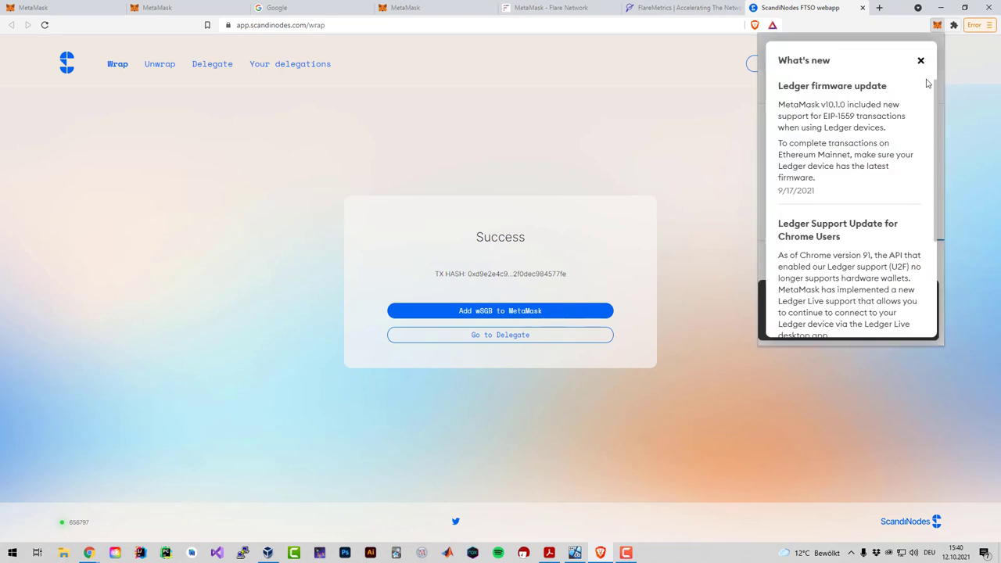
# - Dismiss the What's new notice in MetaMask, check the Ledger 1 account's SGB and wSGB assets, and close the wallet
pyautogui.click(921, 60)
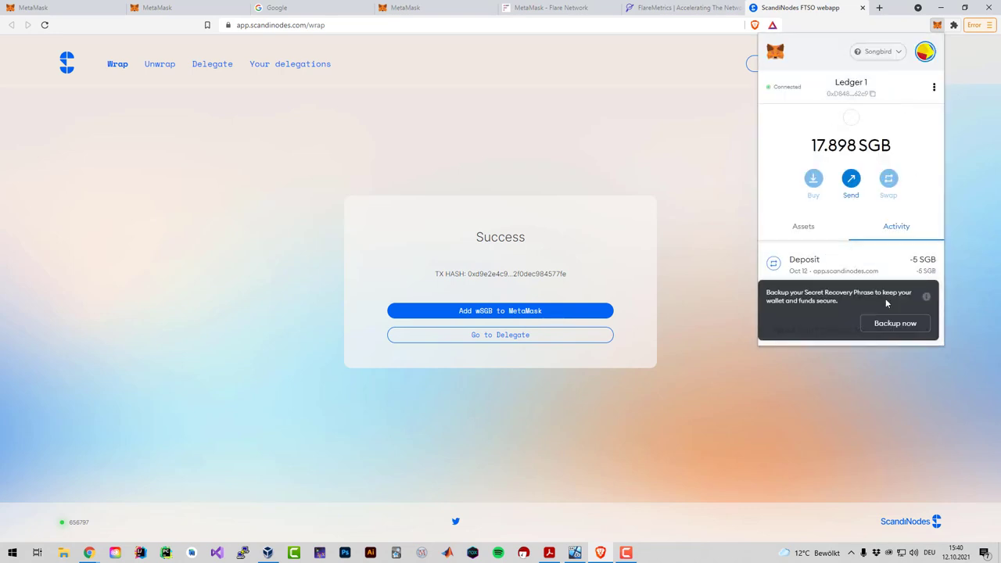
pyautogui.click(842, 229)
pyautogui.scroll(-1, 853, 259)
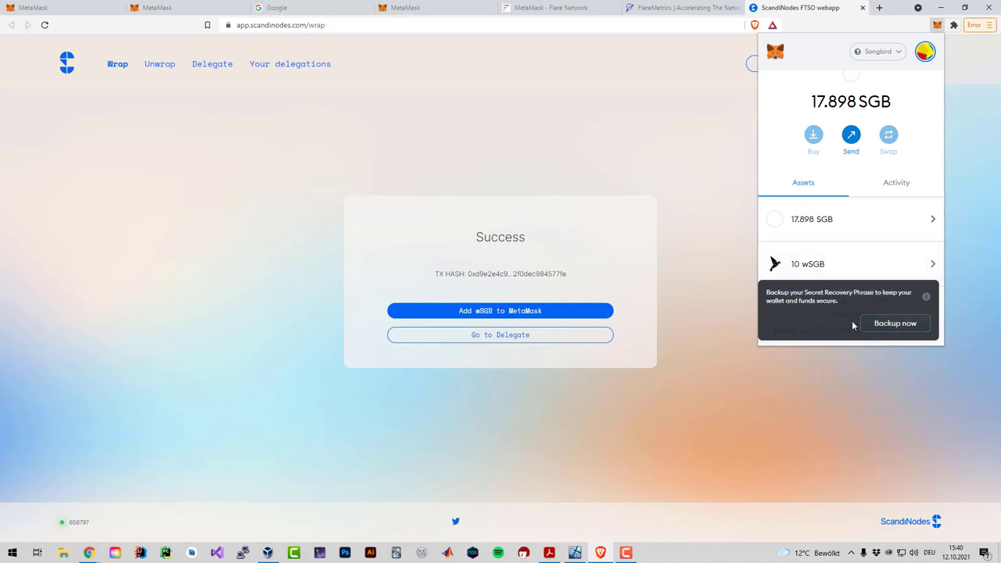
pyautogui.moveTo(928, 295)
pyautogui.click(621, 150)
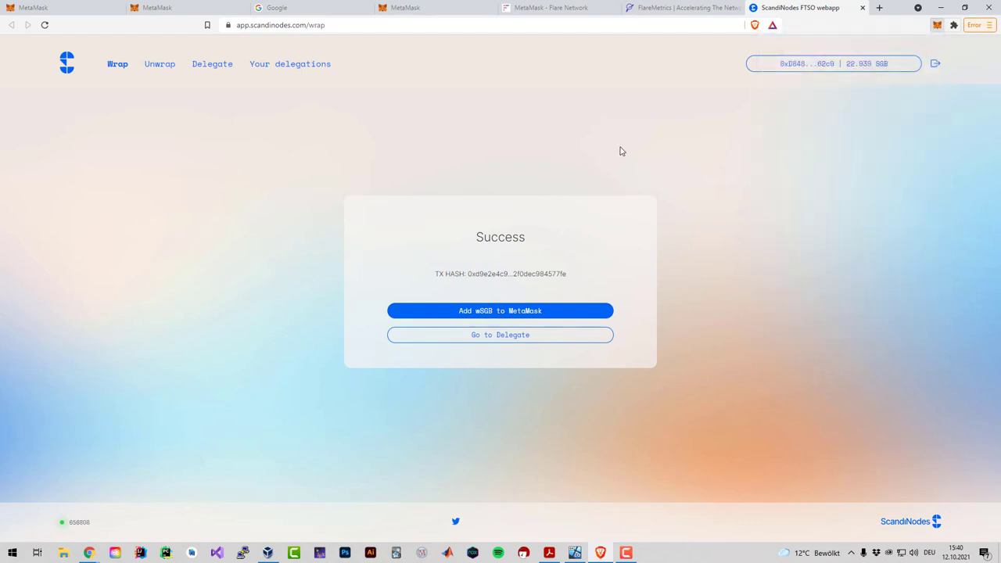